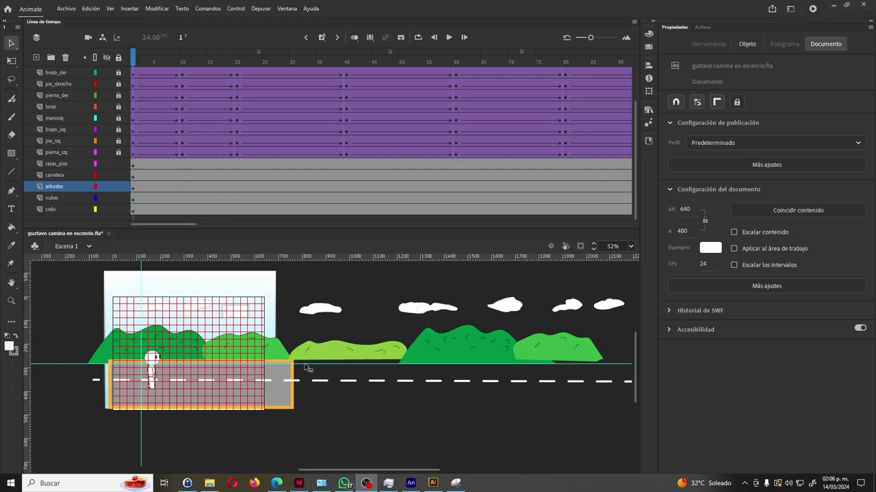
# Step: Create classic tweens on the first frames of the layers rayas_piso through cielo, accepting the conversion of their contents to symbols
pyautogui.click(164, 164)
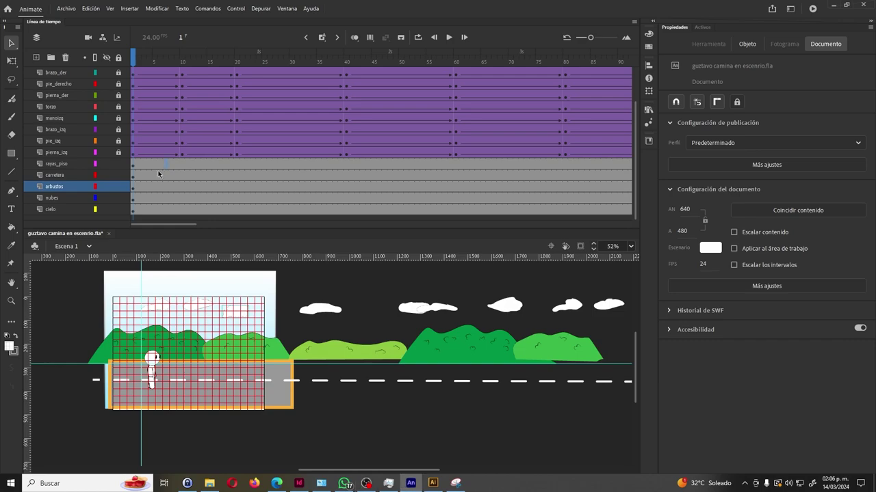
pyautogui.click(163, 166)
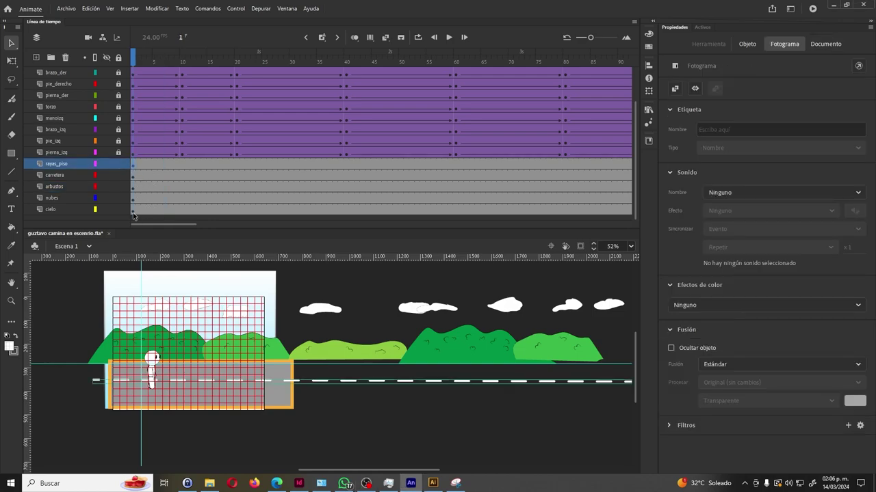
pyautogui.keyDown('shift'); pyautogui.click(133, 211); pyautogui.keyUp('shift')
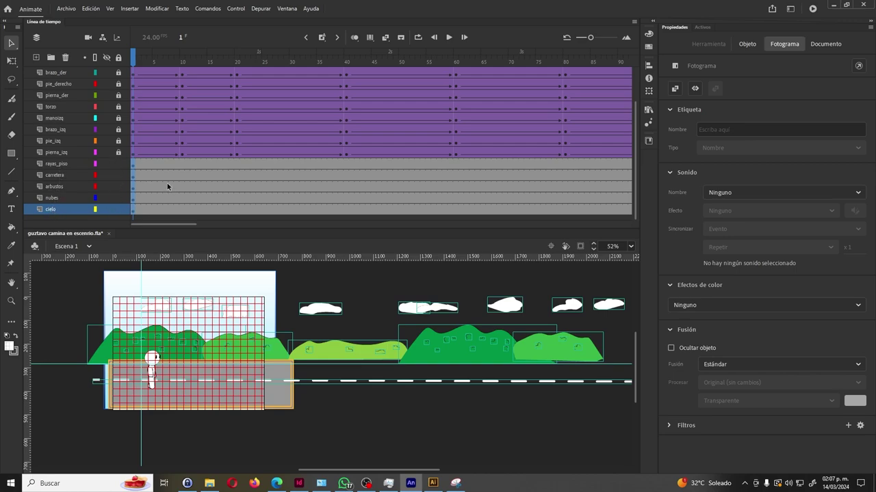
pyautogui.rightClick(133, 167)
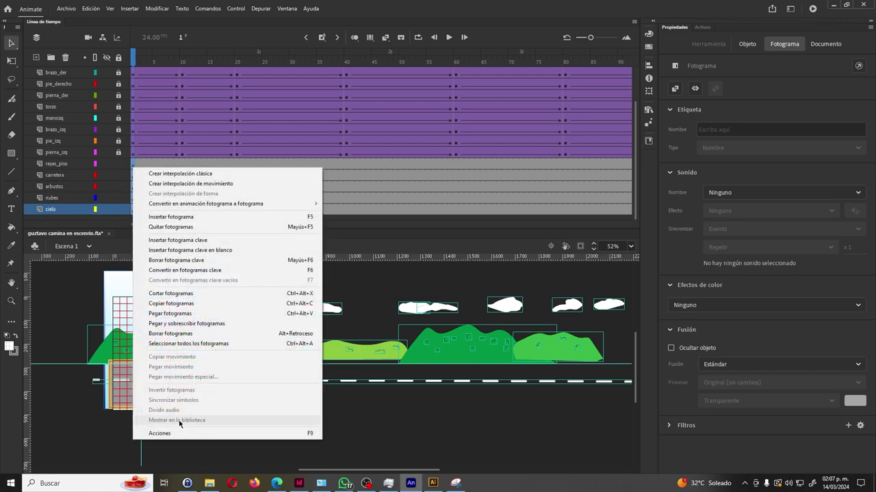
pyautogui.click(216, 176)
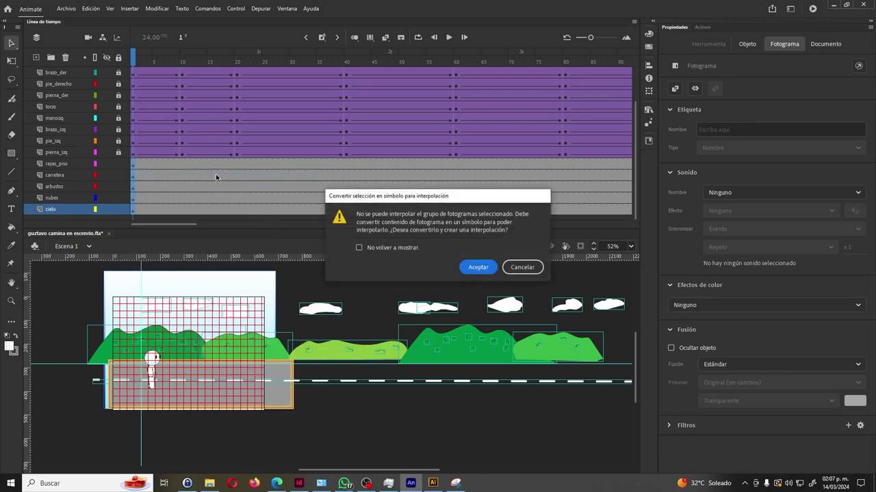
pyautogui.press('Return')
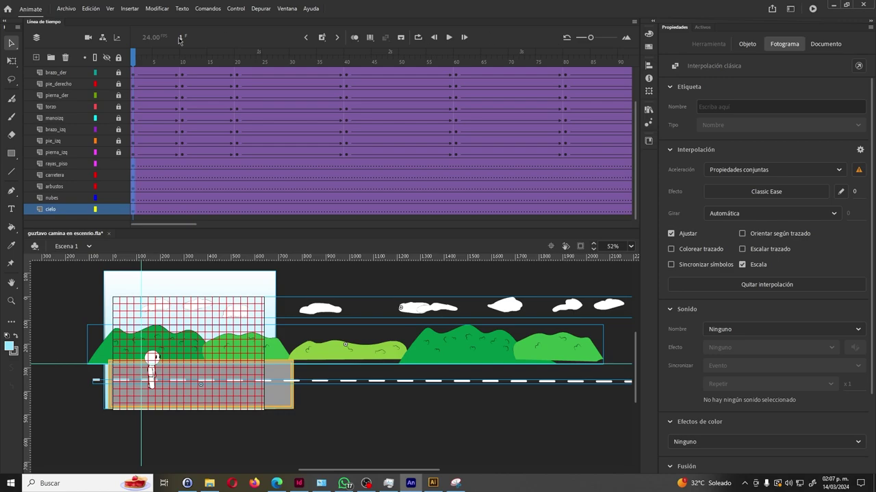
# Step: Open the library and examine its earlier tween symbols and the contents of the guztavo en bici base.ai folder
pyautogui.click(287, 8)
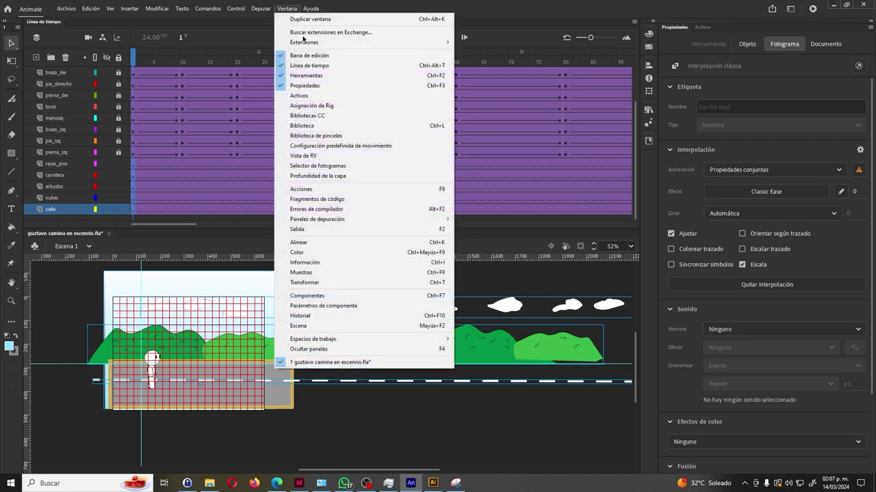
pyautogui.click(323, 127)
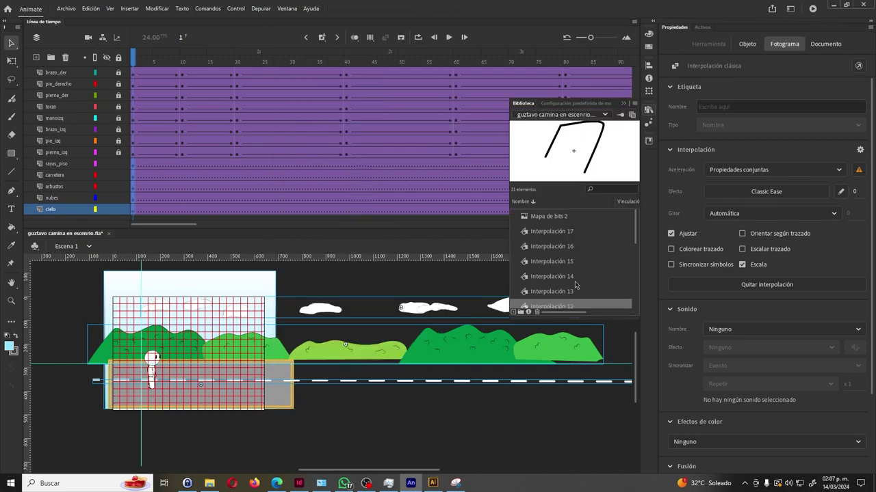
pyautogui.scroll(-5, 575, 285)
pyautogui.click(553, 285)
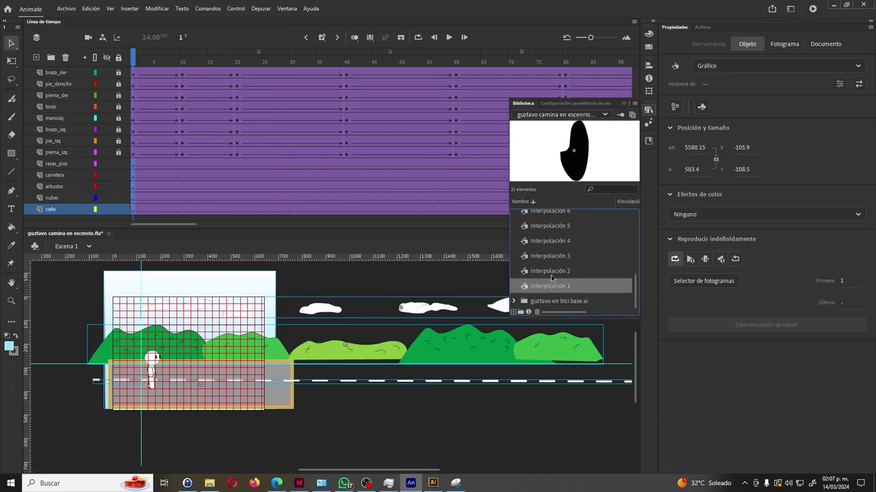
pyautogui.click(551, 271)
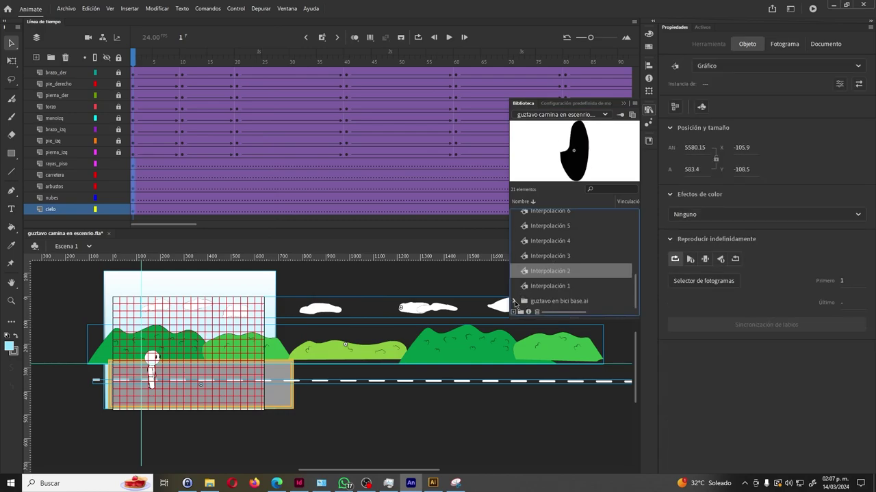
pyautogui.click(517, 303)
pyautogui.click(555, 305)
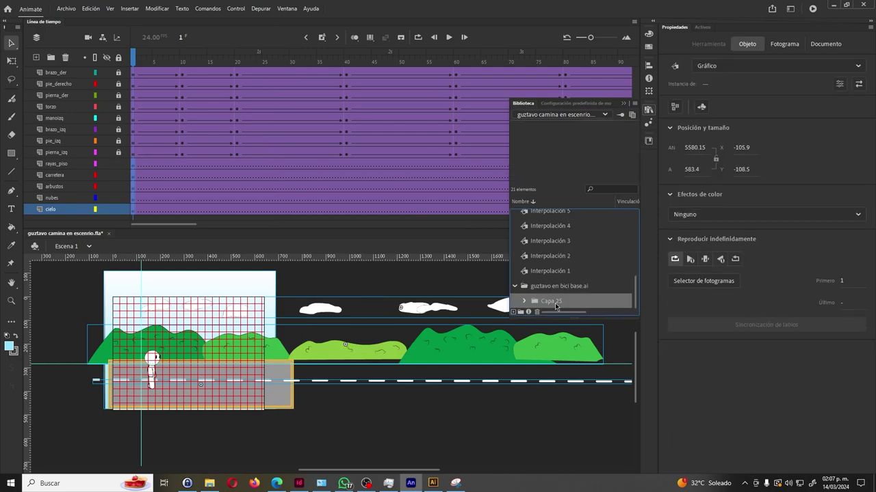
pyautogui.click(540, 301)
pyautogui.click(567, 299)
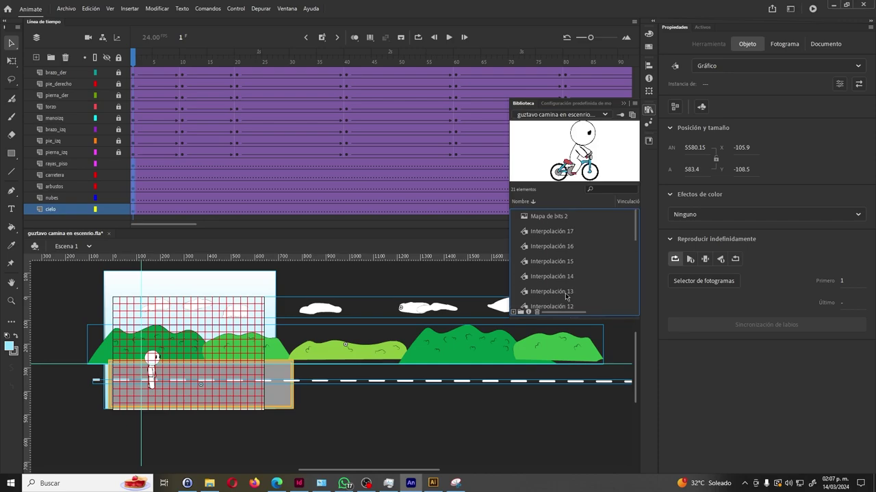
# Step: Preview the library symbols Interpolación 13 to 17 to check which scenery element each one holds
pyautogui.click(566, 218)
pyautogui.click(537, 233)
pyautogui.click(541, 247)
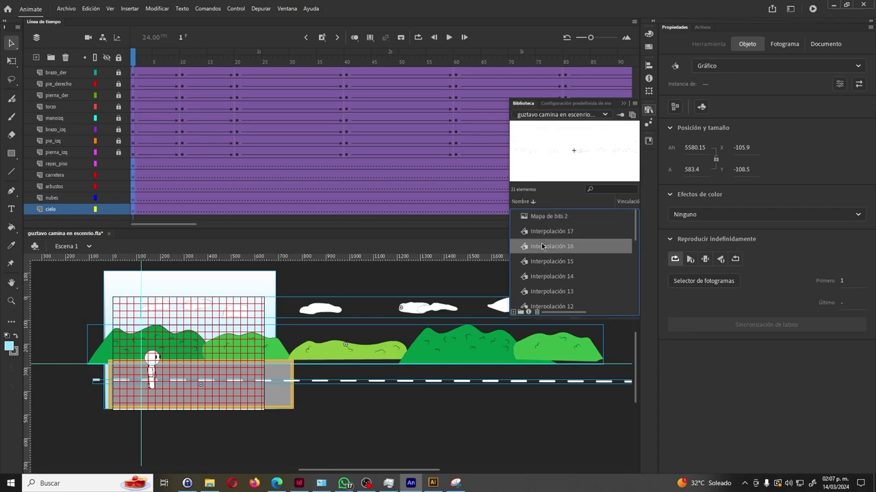
pyautogui.click(551, 233)
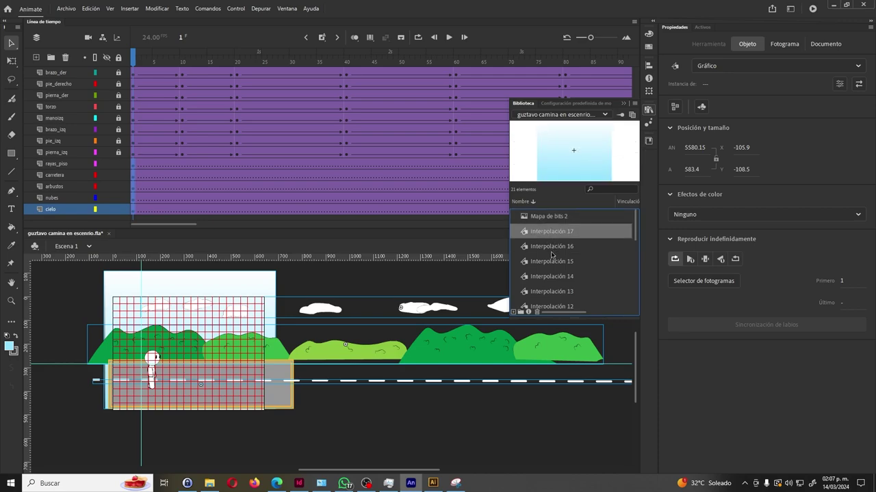
pyautogui.click(550, 291)
pyautogui.click(551, 276)
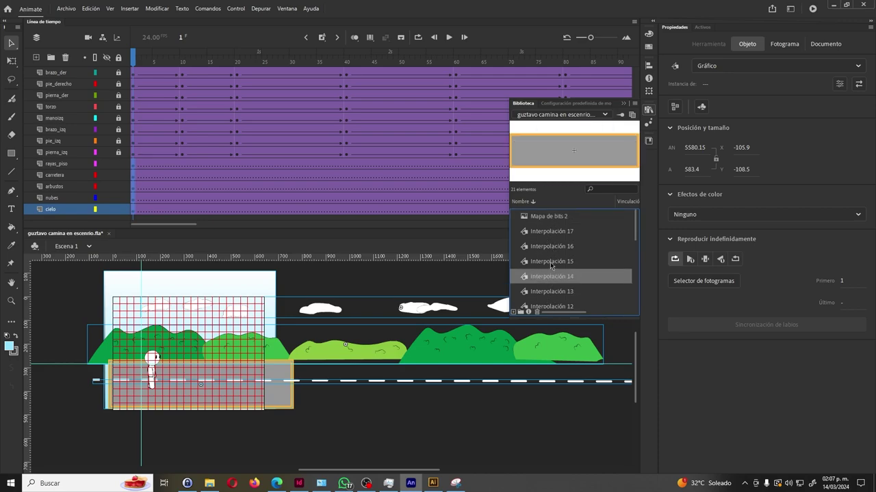
pyautogui.click(551, 263)
pyautogui.click(556, 248)
pyautogui.click(556, 262)
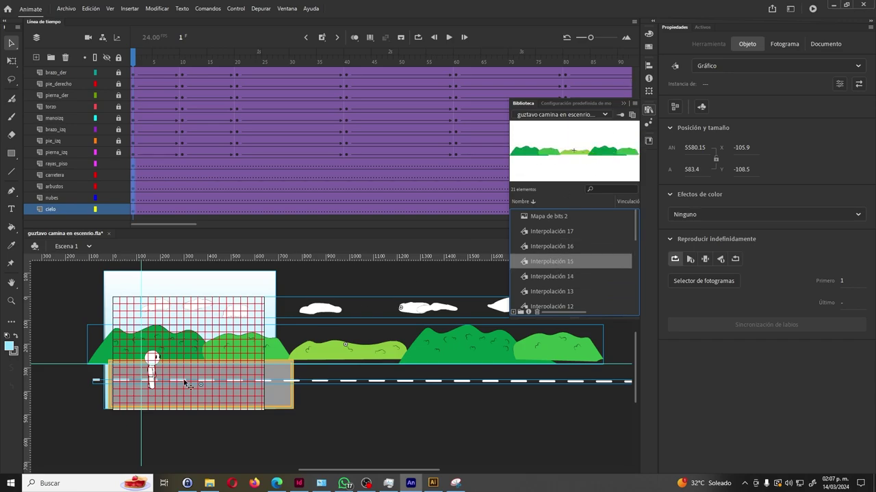
pyautogui.click(391, 408)
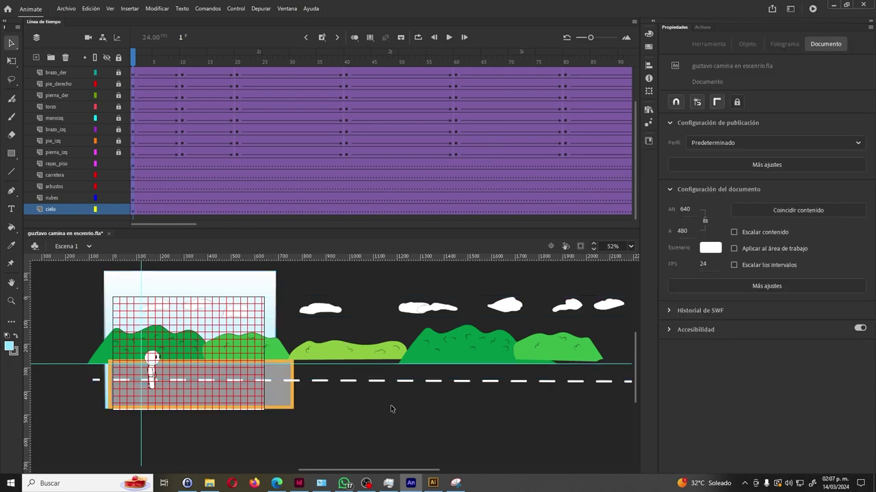
# Step: Shift the clouds symbol slightly to the right, to X 1218.85
pyautogui.click(427, 307)
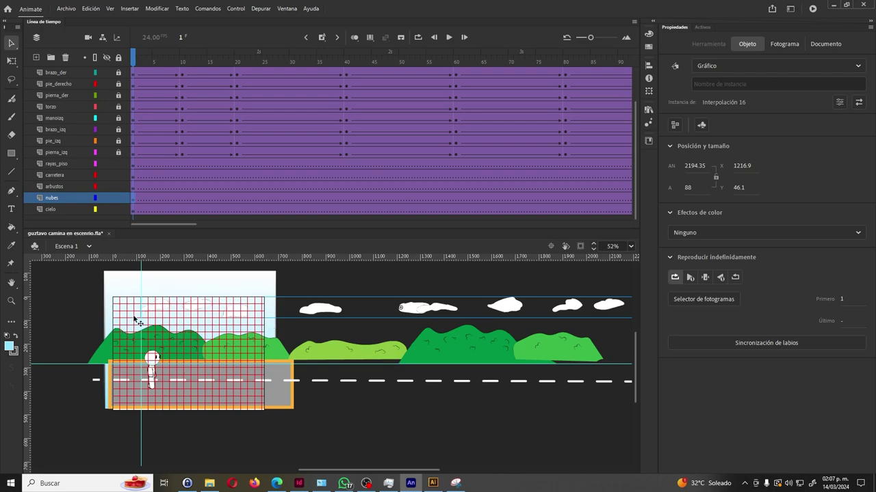
pyautogui.moveTo(164, 312); pyautogui.dragTo(164, 312)
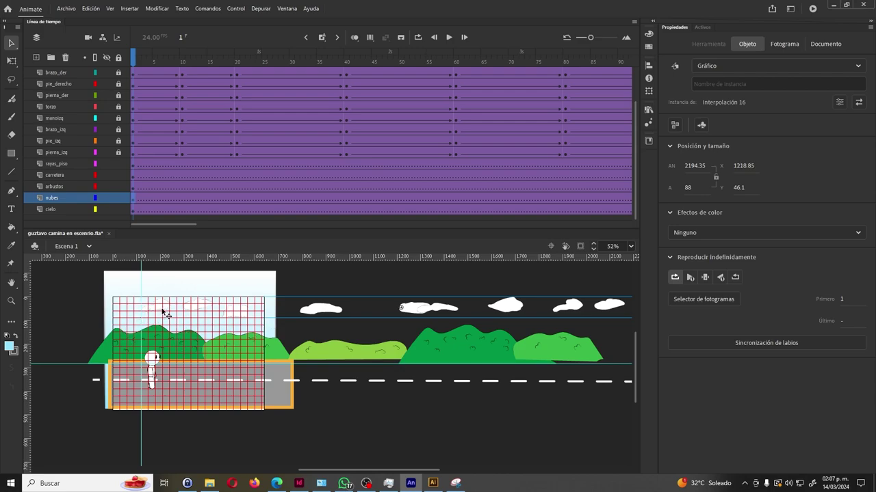
# Step: Lower the bushes symbol in small steps to Y 211.85 so its base sits behind the road's upper edge
pyautogui.click(364, 352)
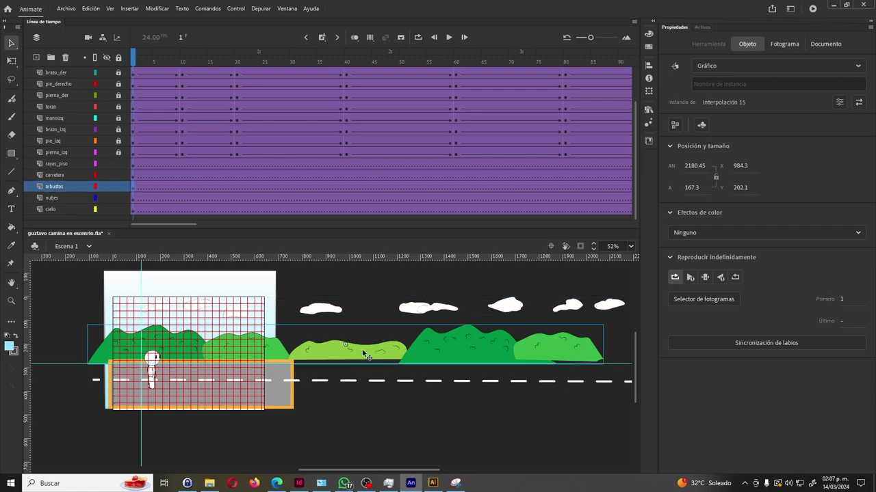
pyautogui.press('Down')
pyautogui.press('Down')
pyautogui.press('Down')
pyautogui.press('Down')
pyautogui.press('Down')
pyautogui.press('Down')
pyautogui.press('Down')
pyautogui.press('Down')
pyautogui.press('Down')
pyautogui.press('Down')
pyautogui.press('Down')
pyautogui.press('Down')
pyautogui.press('Down')
pyautogui.press('Down')
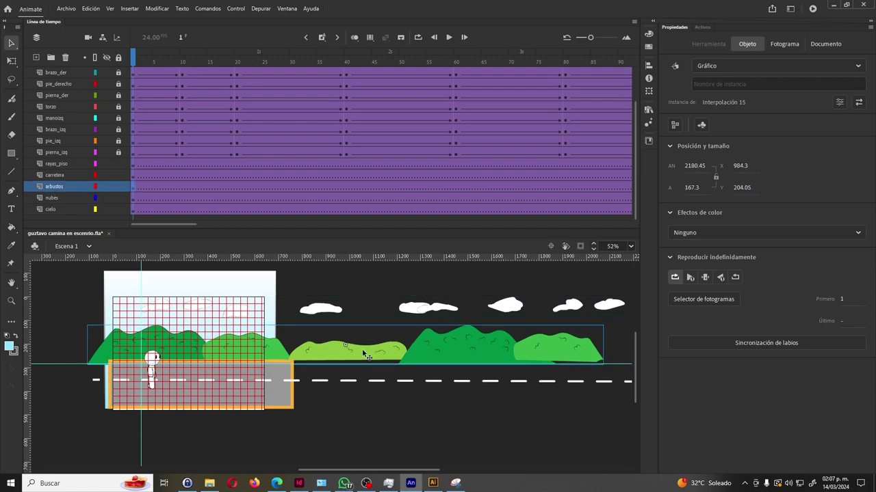
pyautogui.press('Down')
pyautogui.press('Down')
pyautogui.press('Down')
pyautogui.press('Down')
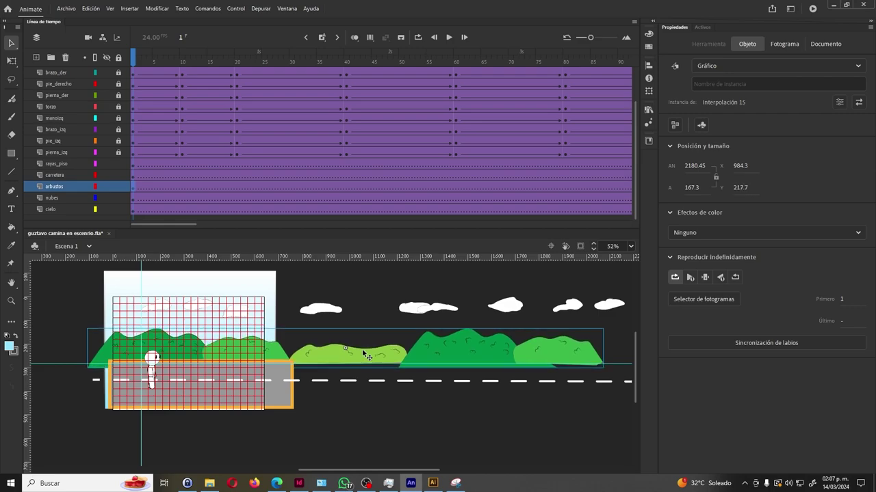
pyautogui.press('Up')
pyautogui.press('Up')
pyautogui.press('Up')
pyautogui.press('Up')
pyautogui.press('Up')
pyautogui.press('Up')
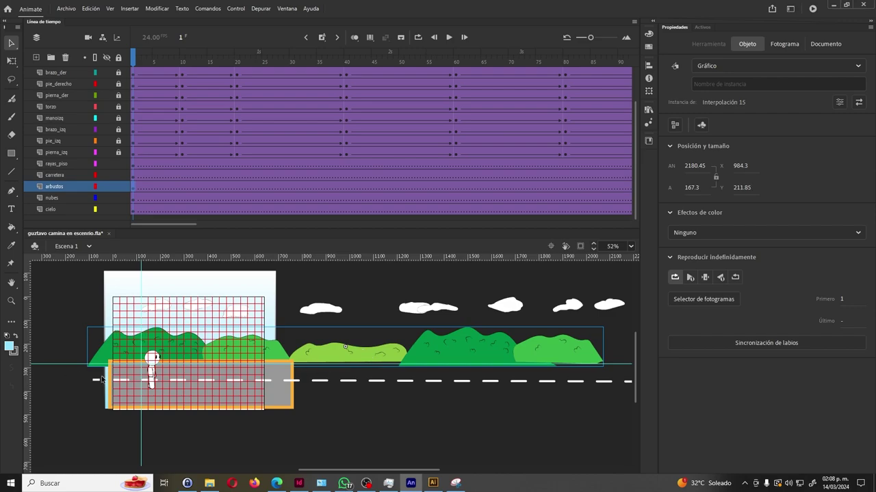
# Step: Raise the dashed road line on the rayas_piso layer in small steps to Y 350.4
pyautogui.click(317, 383)
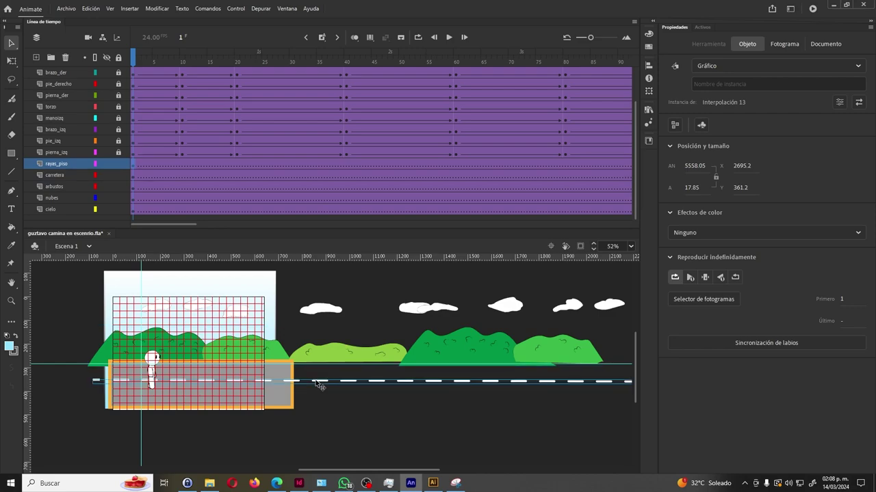
pyautogui.press('Up')
pyautogui.press('Up')
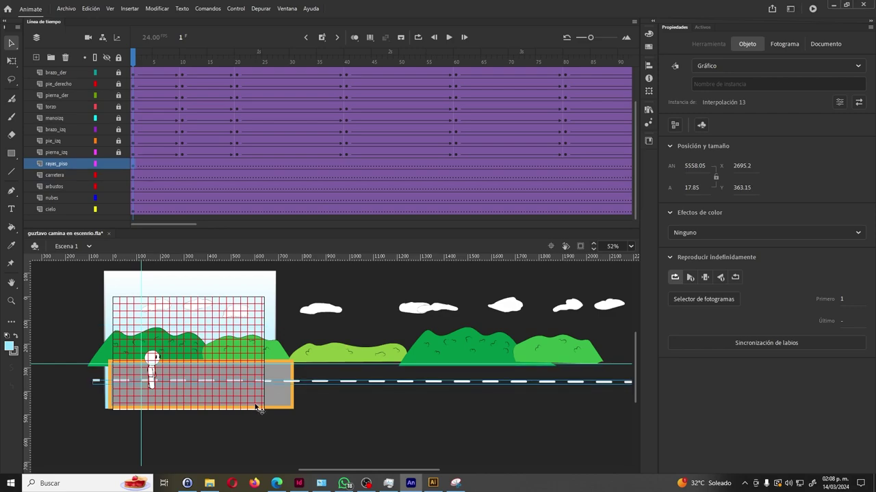
pyautogui.press('Up')
pyautogui.press('Up')
pyautogui.press('Up')
pyautogui.press('Up')
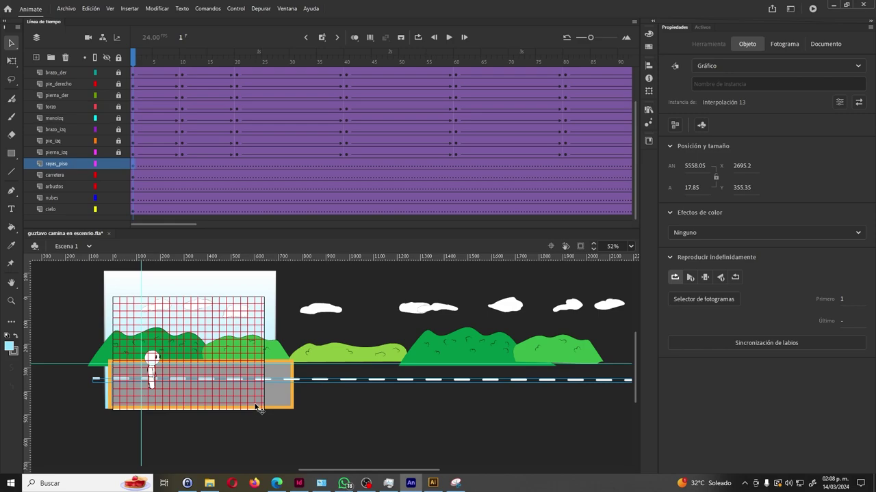
pyautogui.press('Up')
pyautogui.press('Up')
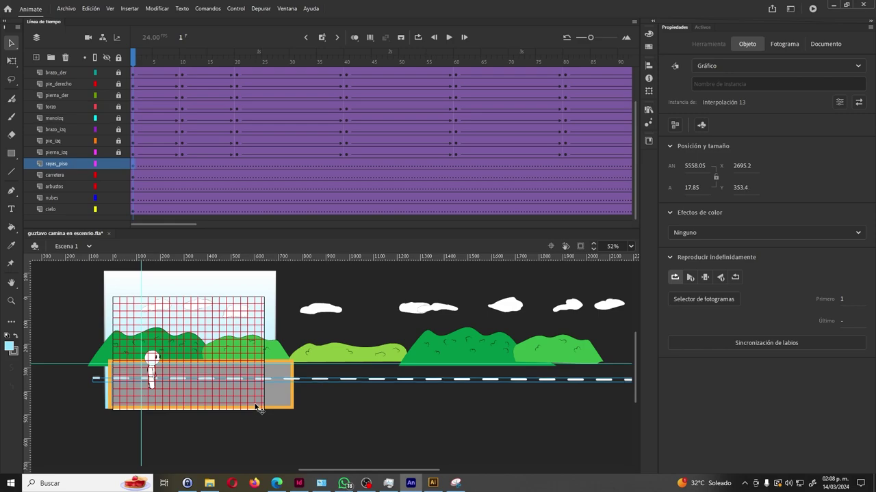
pyautogui.press('z')
pyautogui.moveTo(207, 359); pyautogui.dragTo(319, 442)
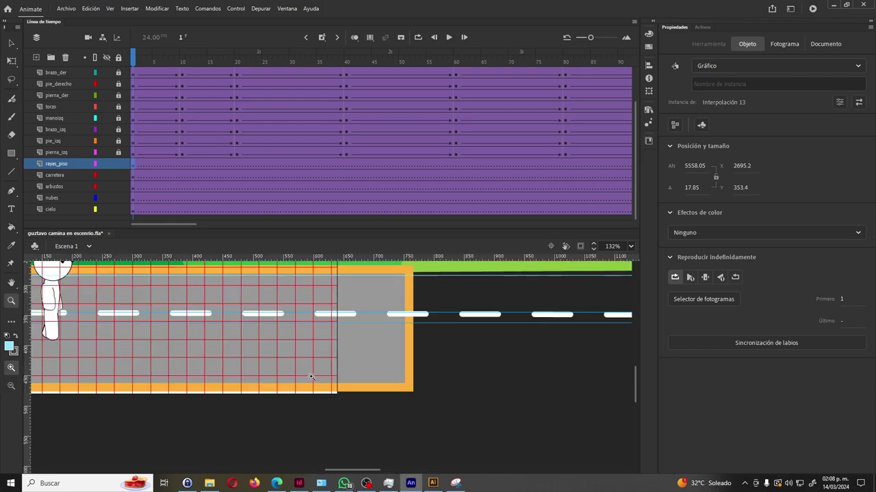
pyautogui.press('v')
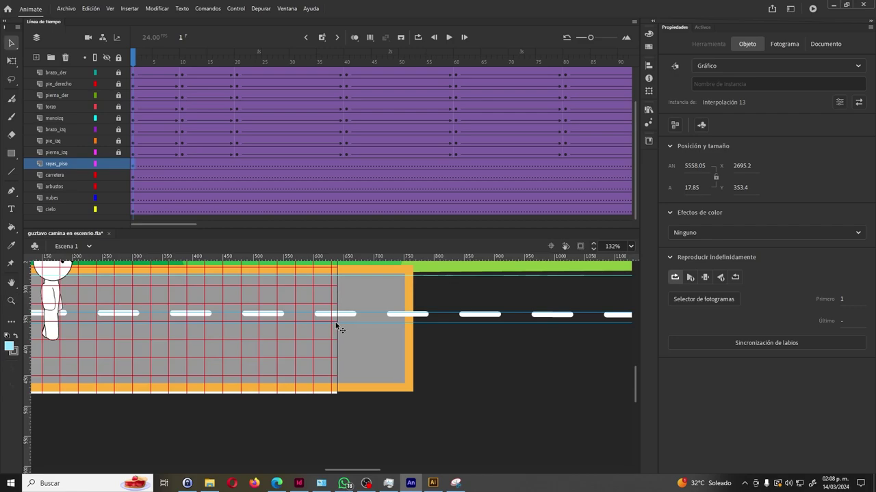
pyautogui.press('Up')
pyautogui.press('Up')
pyautogui.press('Up')
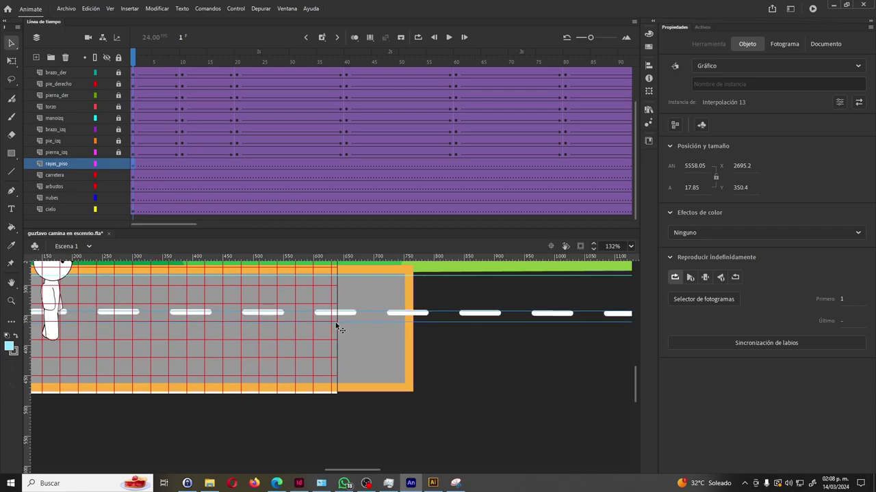
pyautogui.press('Up')
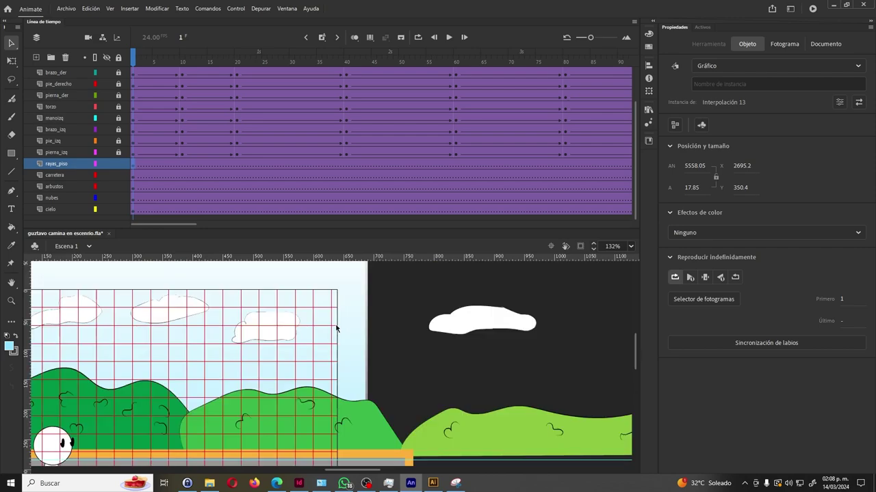
# Step: Lower the bushes symbol further to Y 216.35 so its base tucks behind the road's orange border
pyautogui.click(419, 296)
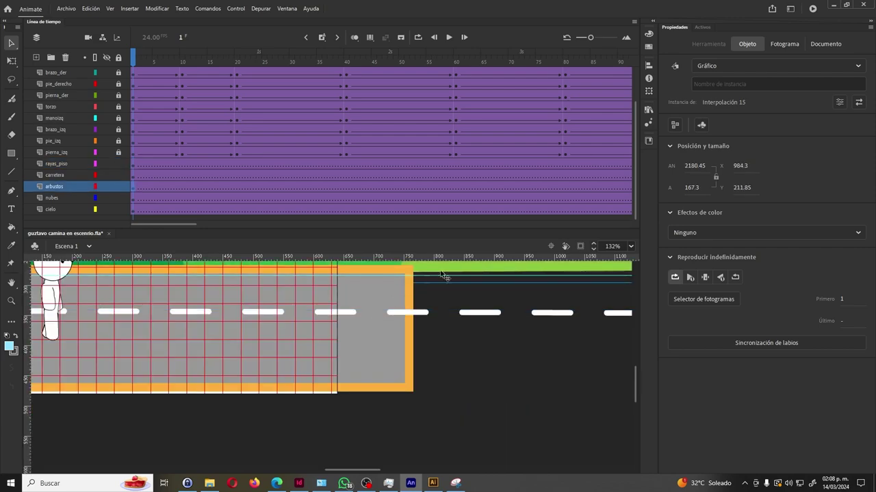
pyautogui.press('Down')
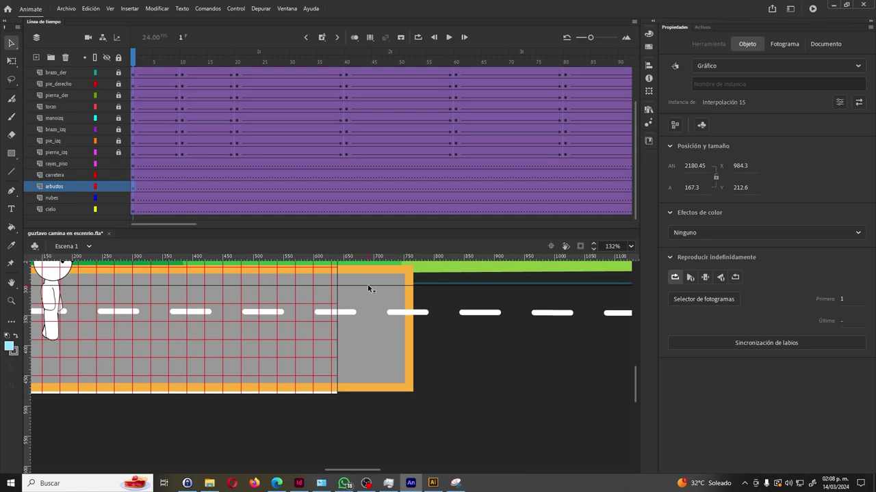
pyautogui.press('Down')
pyautogui.press('Down')
pyautogui.press('Down')
pyautogui.press('Down')
pyautogui.press('Down')
pyautogui.press('Down')
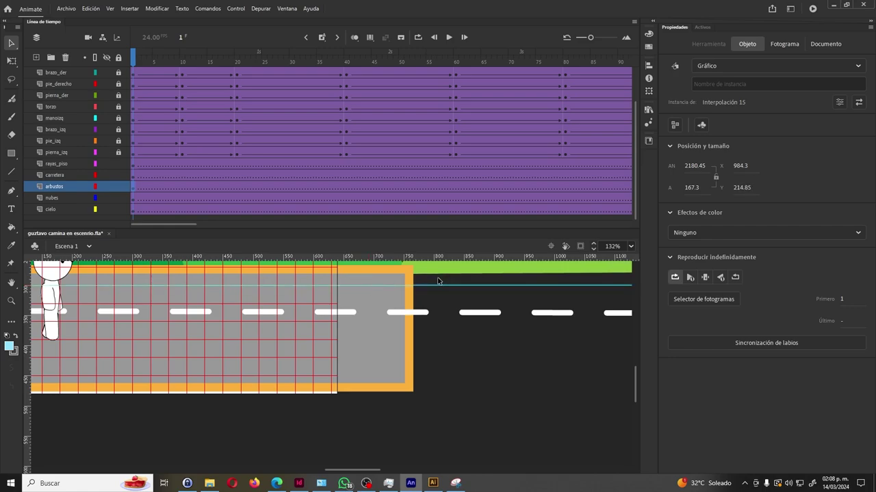
pyautogui.scroll(3, 373, 286)
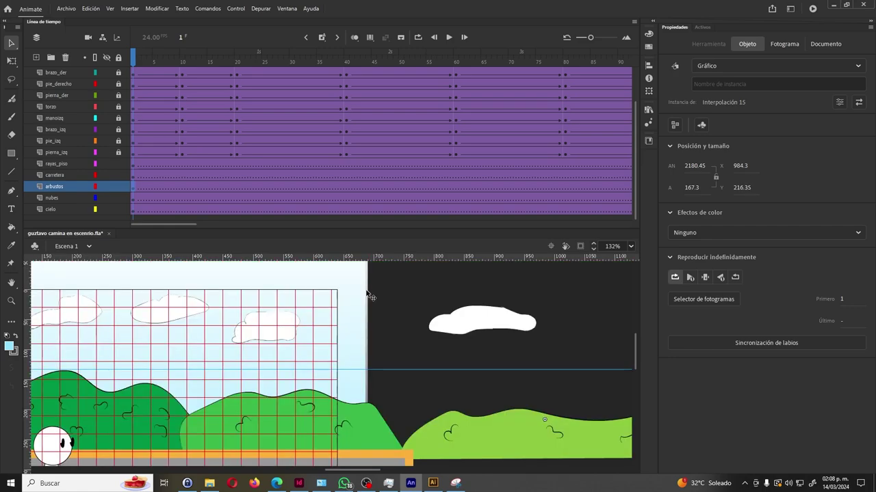
# Step: Convert frame 100 of the rayas_piso, carretera, arbustos, nubes and cielo layers into keyframes
pyautogui.click(478, 331)
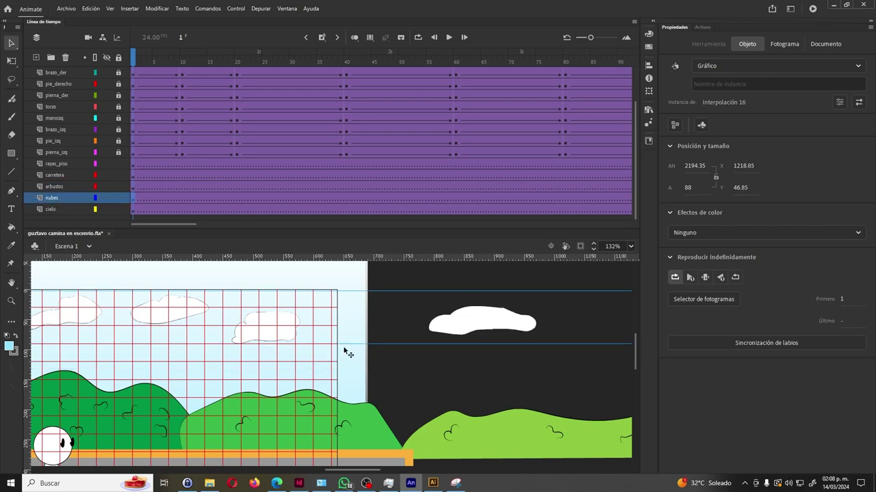
pyautogui.click(522, 388)
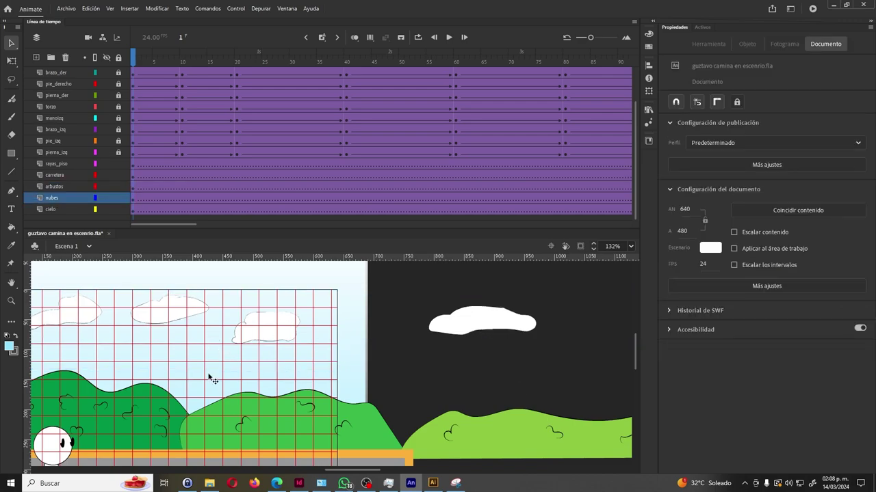
pyautogui.press('h')
pyautogui.moveTo(201, 373); pyautogui.dragTo(312, 352)
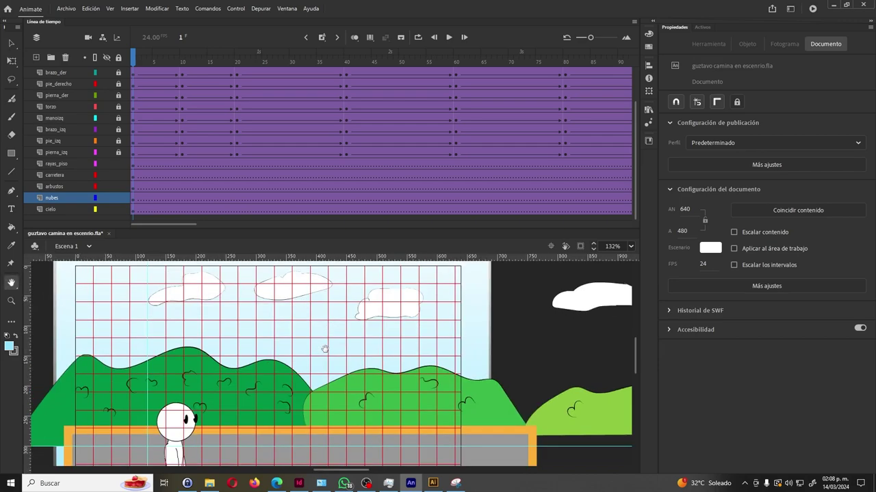
pyautogui.press('z')
pyautogui.keyDown('alt'); pyautogui.click(283, 367); pyautogui.keyUp('alt')
pyautogui.press('h')
pyautogui.hscroll(10, 304, 370)
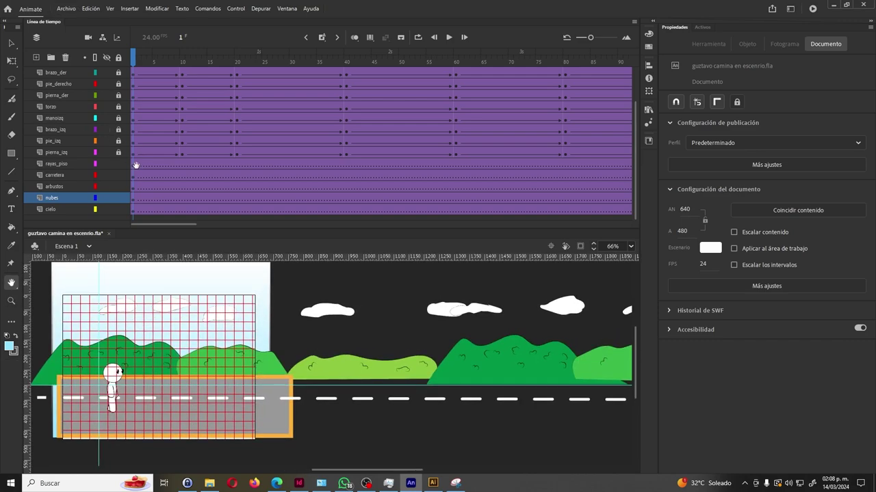
pyautogui.press('v')
pyautogui.click(132, 167)
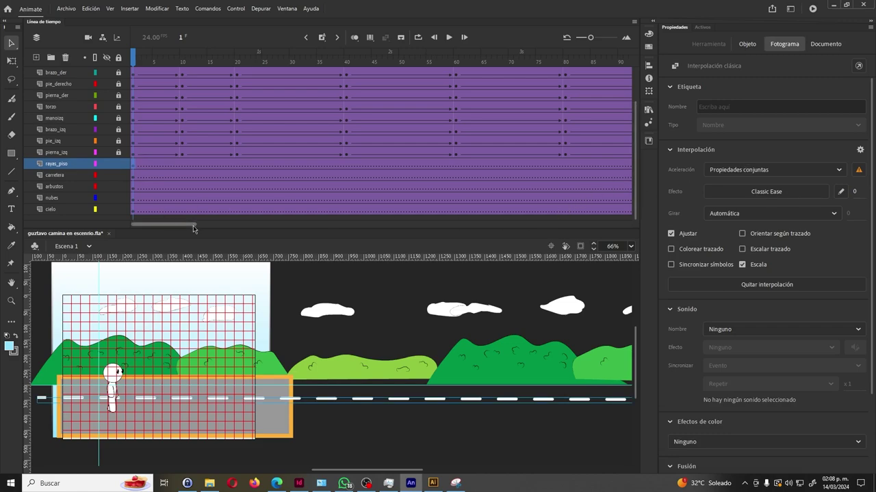
pyautogui.moveTo(590, 37); pyautogui.dragTo(586, 37)
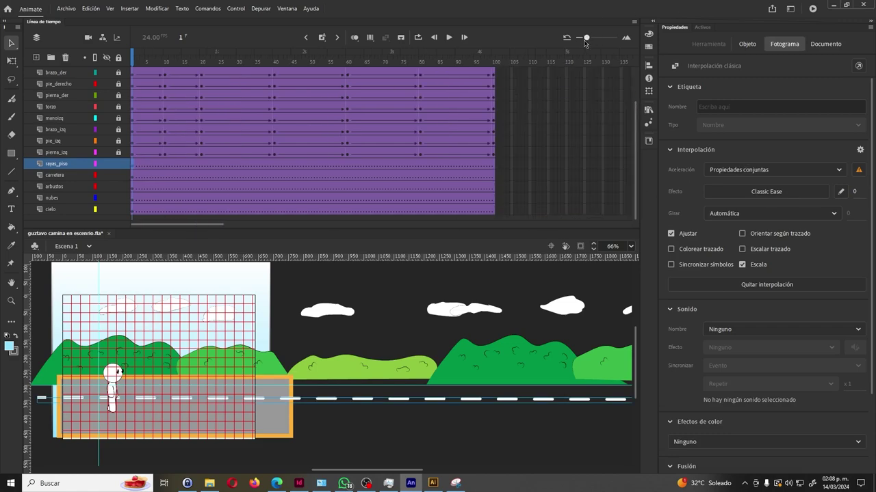
pyautogui.click(489, 186)
pyautogui.keyDown('shift'); pyautogui.click(492, 212); pyautogui.keyUp('shift')
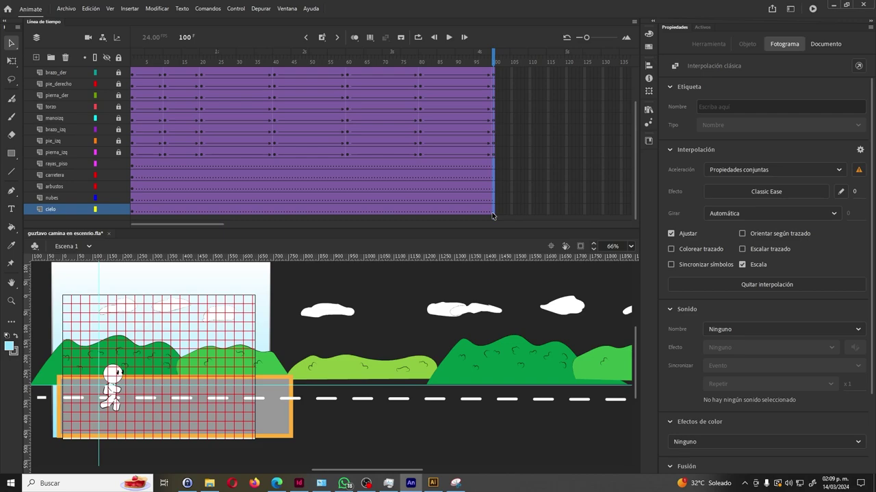
pyautogui.rightClick(492, 216)
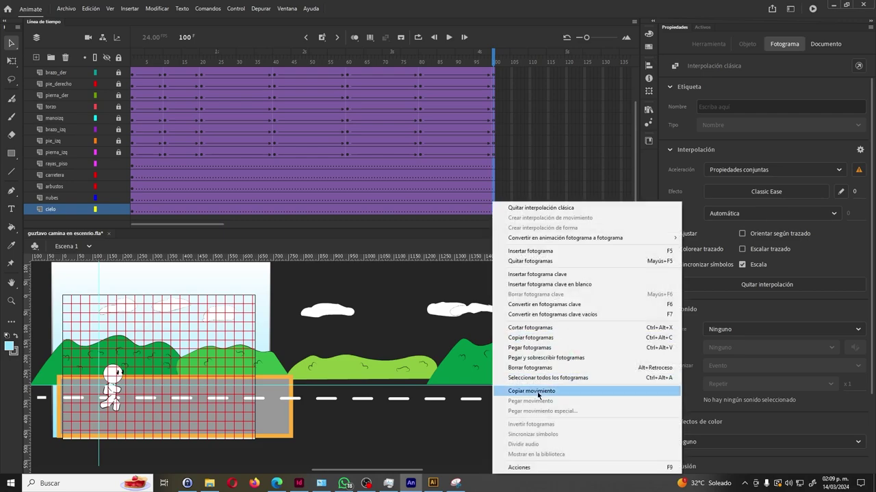
pyautogui.click(561, 304)
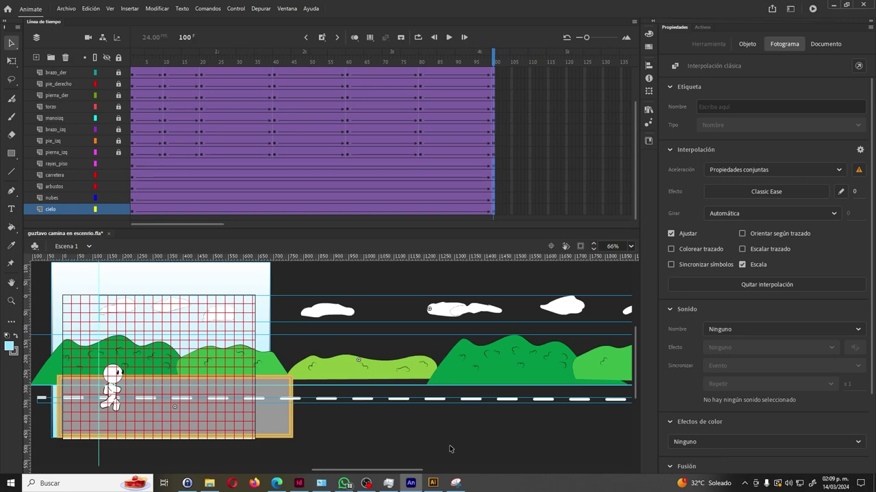
# Step: At frame 100, move the dashed road line left along the road to about X 1855.15, Y 352.4
pyautogui.click(414, 417)
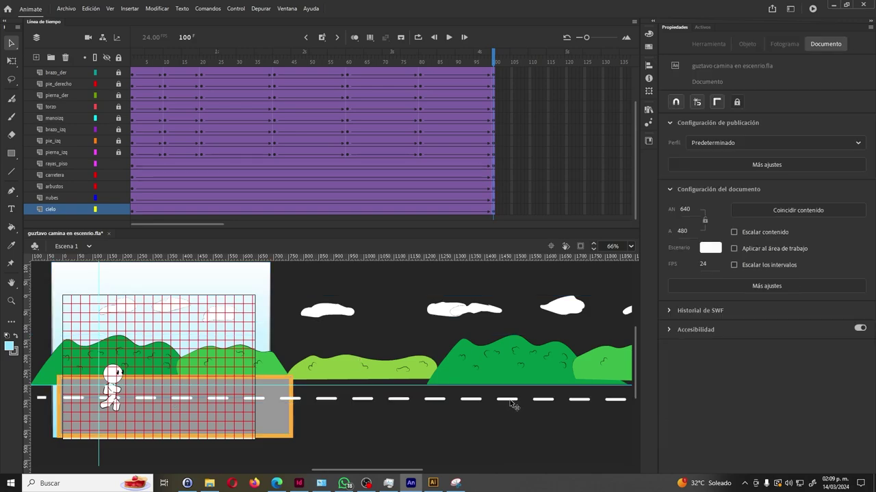
pyautogui.moveTo(513, 405); pyautogui.dragTo(455, 403)
pyautogui.hotkey('ctrl', 'z')
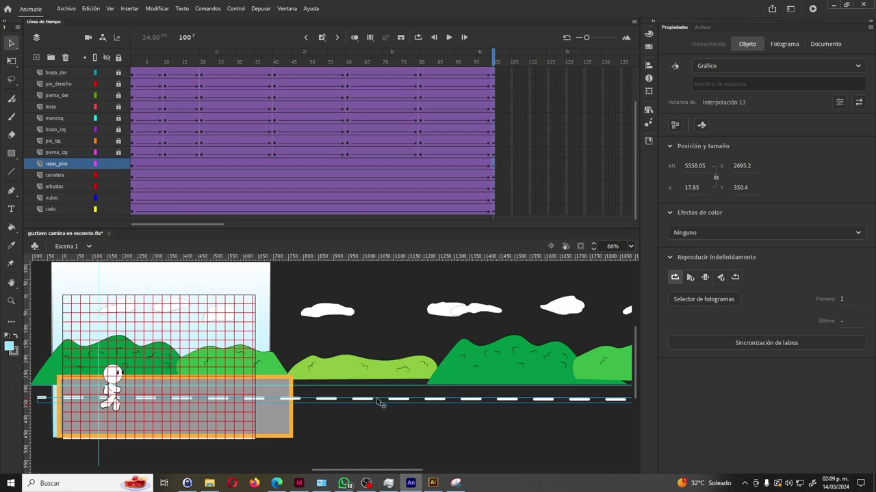
pyautogui.moveTo(351, 405); pyautogui.dragTo(116, 415)
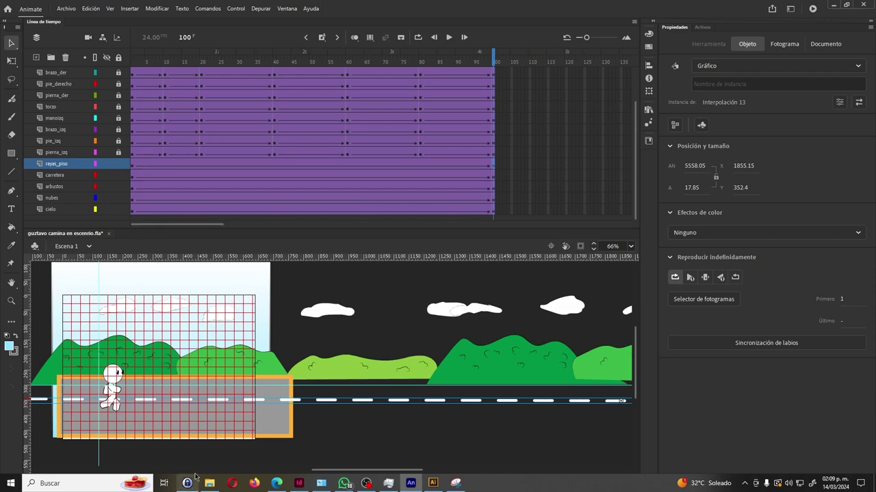
# Step: Nudge the dashed line left at frame 100 to X 1853.35 so a dash starts exactly at the stage's left edge
pyautogui.press('z')
pyautogui.moveTo(58, 385); pyautogui.dragTo(92, 410)
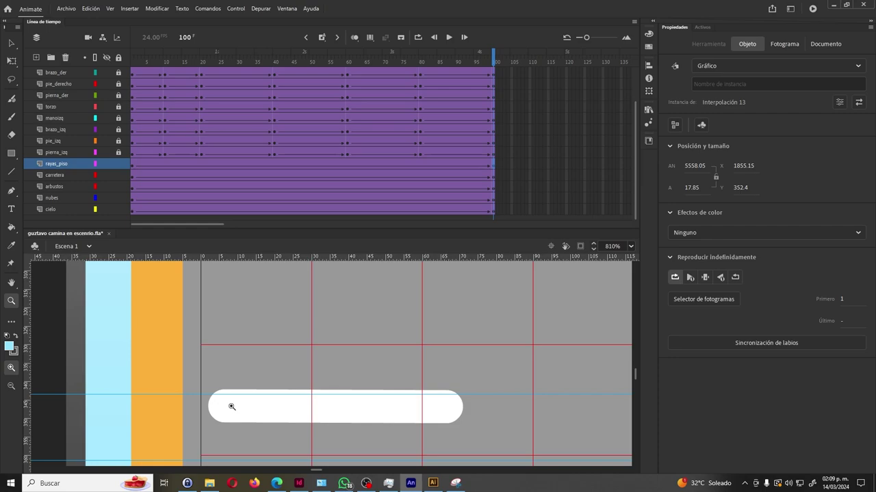
pyautogui.press('v')
pyautogui.press('Left')
pyautogui.press('Left')
pyautogui.press('Left')
pyautogui.press('Left')
pyautogui.press('Left')
pyautogui.press('Left')
pyautogui.press('Left')
pyautogui.press('Left')
pyautogui.press('Left')
pyautogui.press('Left')
pyautogui.press('Left')
pyautogui.press('Left')
pyautogui.press('Left')
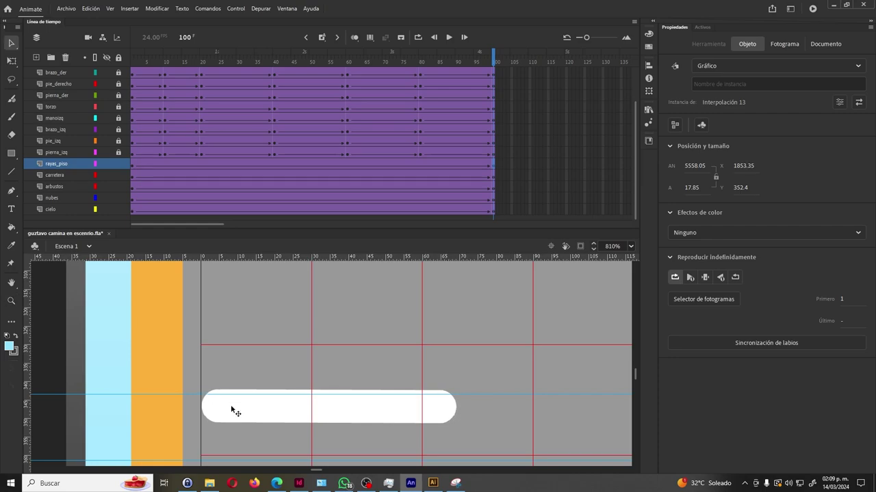
# Step: Lower the dashed line slightly at frame 1 to Y 351 and place a horizontal guide along the dash's upper edge
pyautogui.click(132, 167)
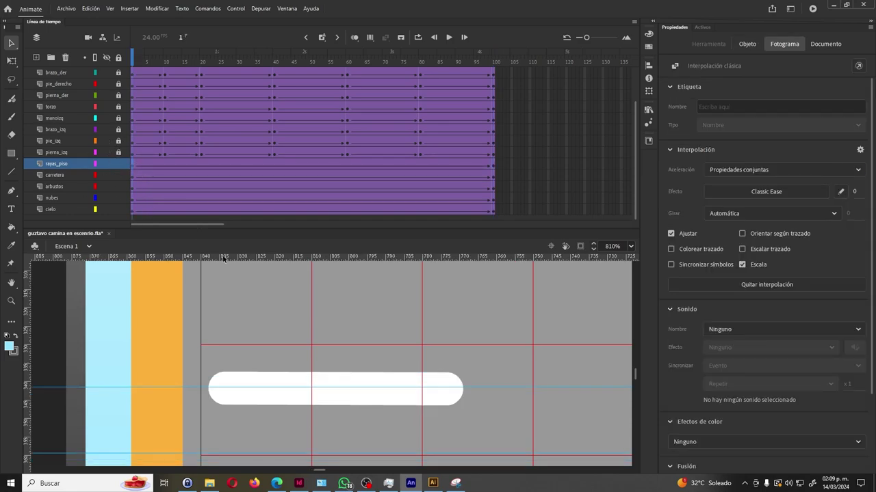
pyautogui.click(494, 167)
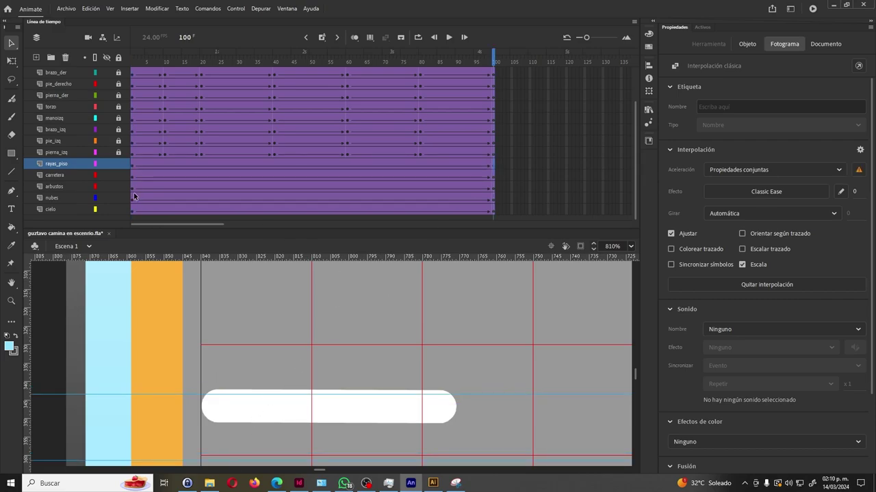
pyautogui.click(134, 167)
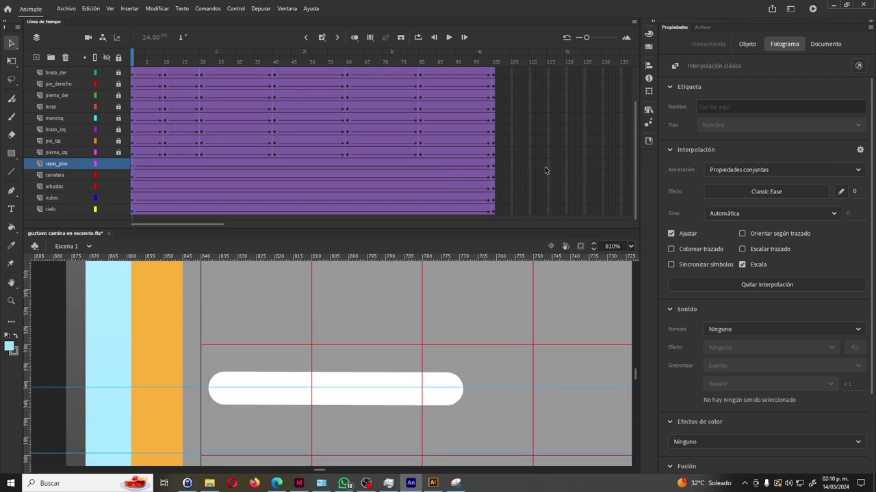
pyautogui.press('Down')
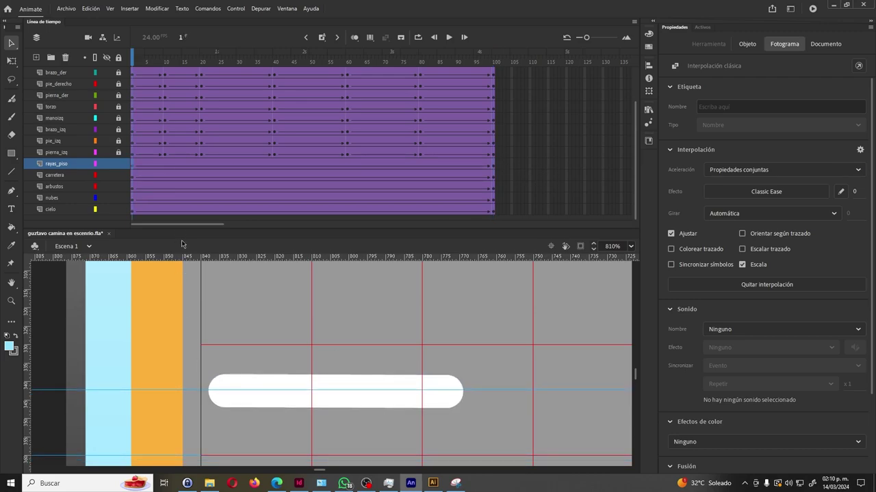
pyautogui.moveTo(218, 260); pyautogui.dragTo(225, 375)
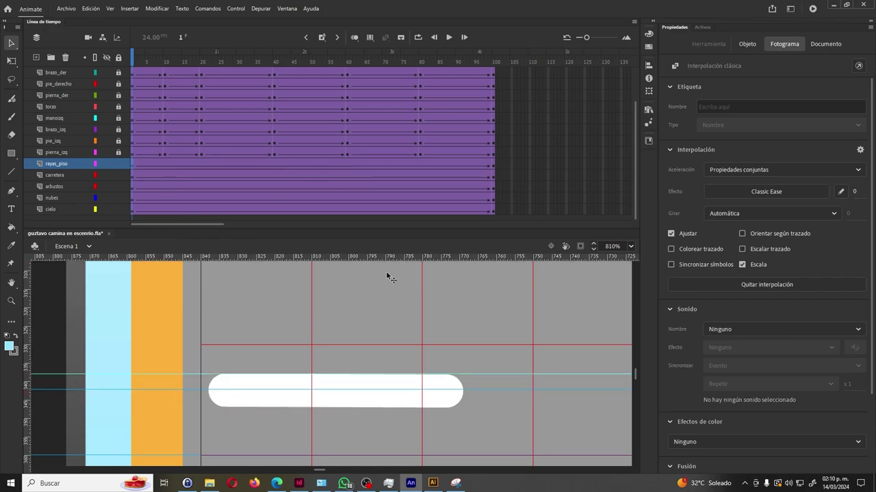
# Step: At frame 100, raise the dashed line in small steps until the dash's upper edge meets the horizontal guide
pyautogui.click(494, 165)
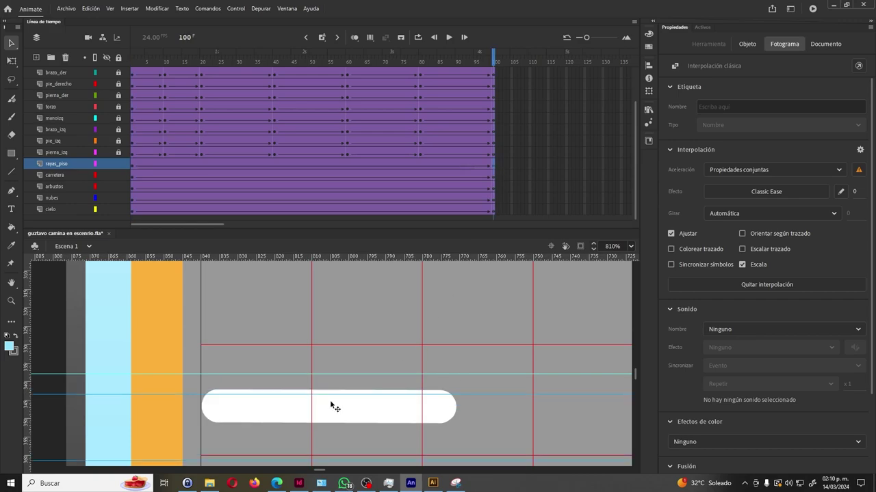
pyautogui.press('Up')
pyautogui.press('Up')
pyautogui.press('Up')
pyautogui.press('Up')
pyautogui.press('Up')
pyautogui.press('Up')
pyautogui.press('Up')
pyautogui.press('Up')
pyautogui.press('Up')
pyautogui.press('Up')
pyautogui.press('Up')
pyautogui.press('Up')
pyautogui.press('Up')
pyautogui.press('Up')
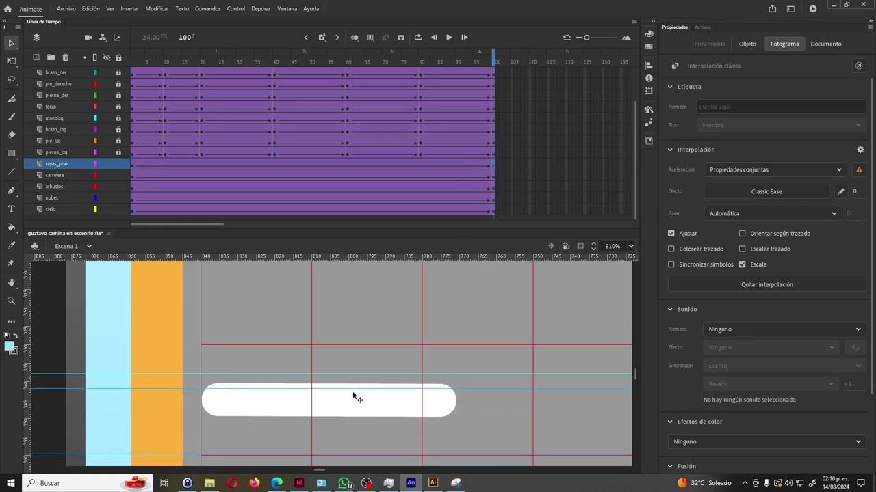
pyautogui.press('Up')
pyautogui.press('Up')
pyautogui.press('Up')
pyautogui.press('Up')
pyautogui.press('Up')
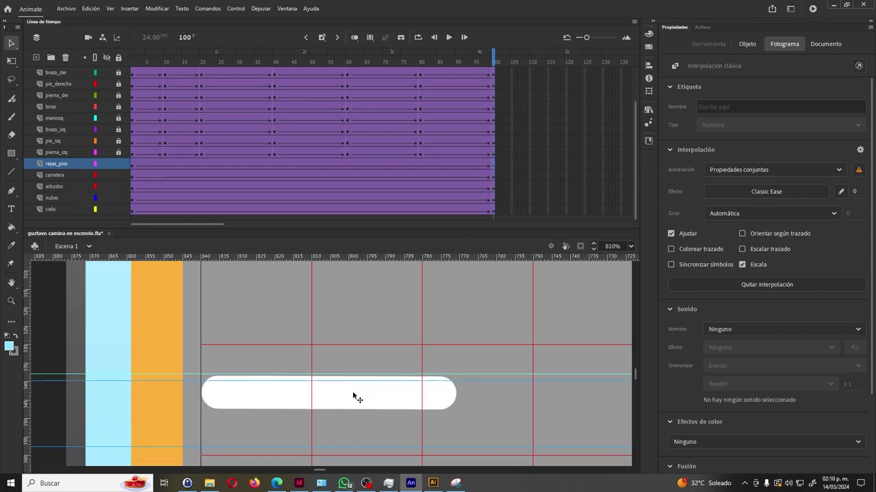
pyautogui.press('Up')
pyautogui.press('Up')
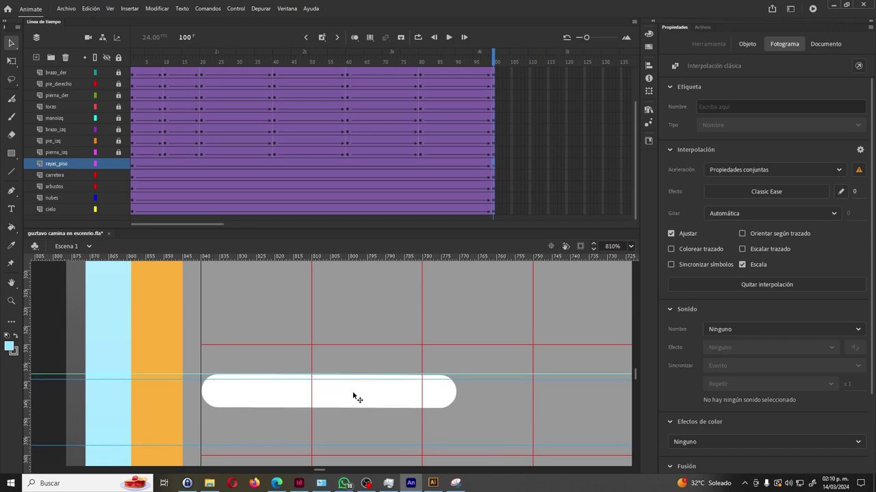
# Step: Nudge the dashed line left at frame 1 to X 2693.4, matching the dash's start at frame 100
pyautogui.click(132, 167)
pyautogui.press('Left')
pyautogui.press('Left')
pyautogui.press('Left')
pyautogui.press('Left')
pyautogui.press('Left')
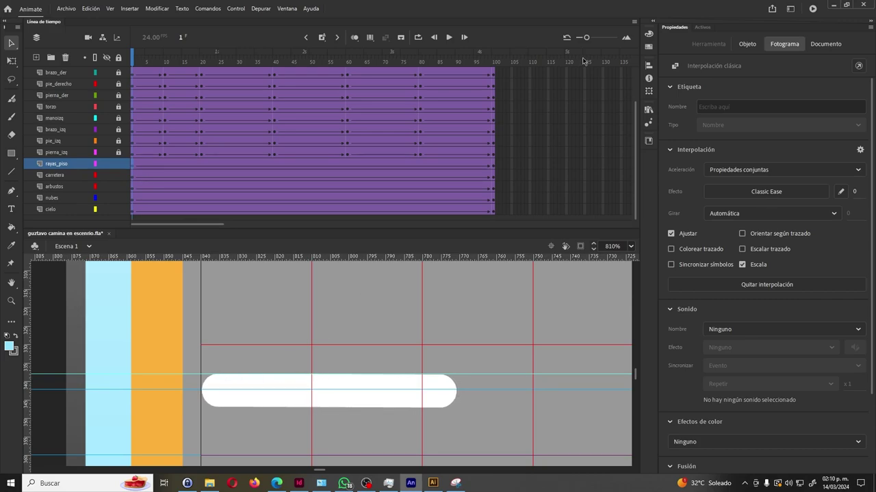
pyautogui.click(492, 164)
pyautogui.click(133, 165)
pyautogui.click(294, 416)
# Step: At frame 100, move the horizontal guide at the bushes' base up to the lower edge of the clouds symbol
pyautogui.press('z')
pyautogui.keyDown('alt'); pyautogui.click(410, 383); pyautogui.keyUp('alt')
pyautogui.keyDown('alt'); pyautogui.click(468, 364); pyautogui.keyUp('alt')
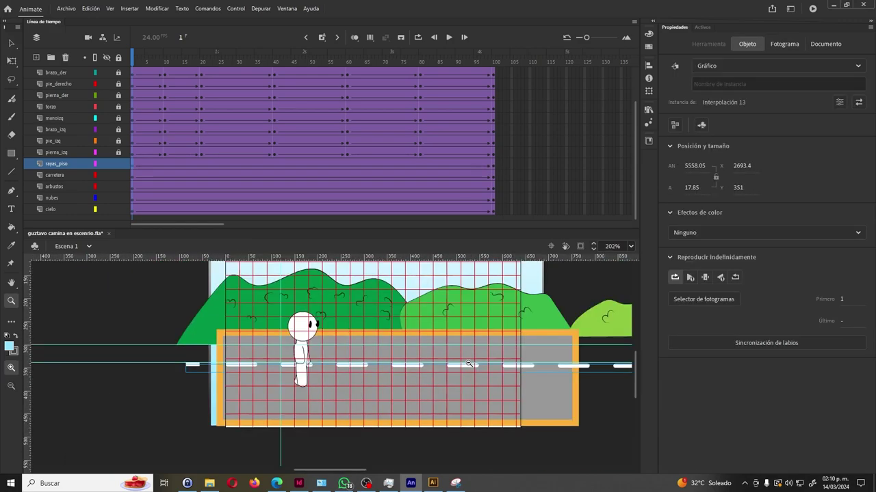
pyautogui.press('h')
pyautogui.moveTo(468, 364); pyautogui.dragTo(349, 421)
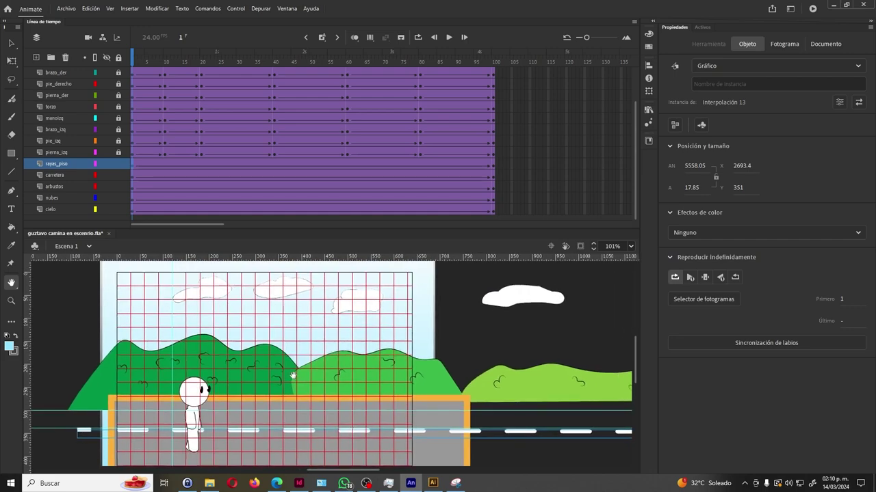
pyautogui.press('v')
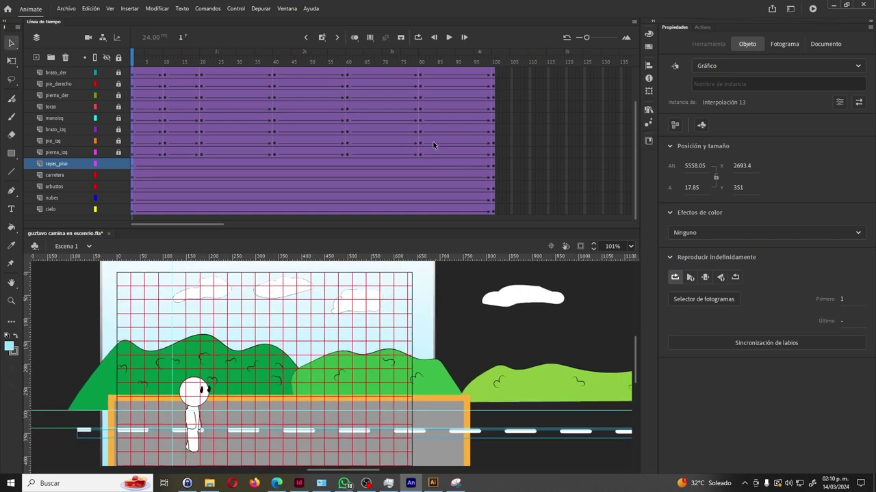
pyautogui.click(72, 198)
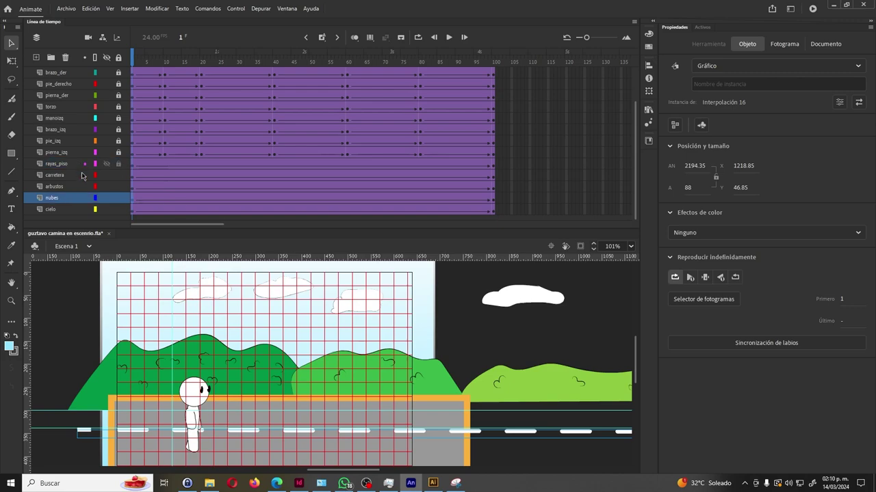
pyautogui.click(494, 185)
pyautogui.click(521, 336)
pyautogui.press('z')
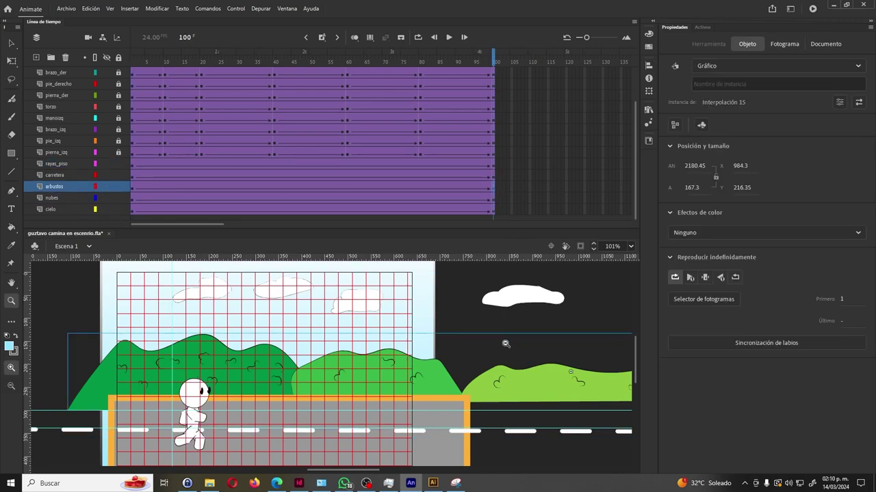
pyautogui.keyDown('alt'); pyautogui.click(509, 343); pyautogui.keyUp('alt')
pyautogui.press('h')
pyautogui.moveTo(506, 345); pyautogui.dragTo(449, 327)
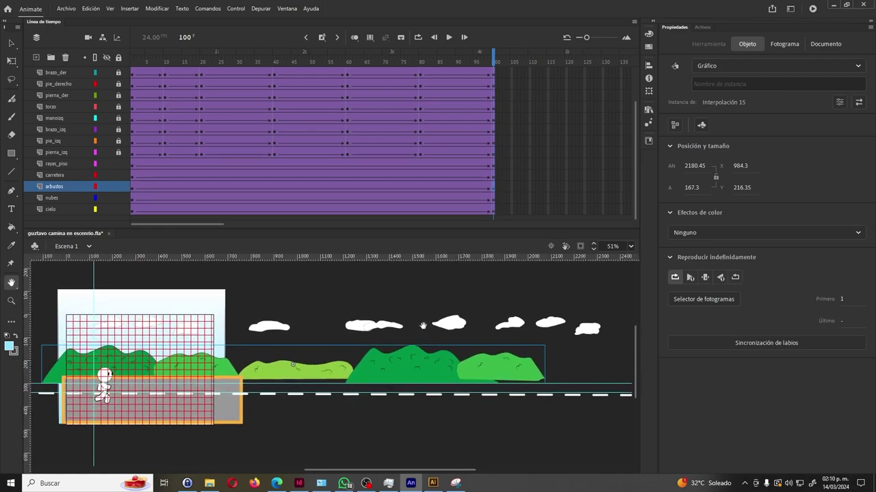
pyautogui.press('v')
pyautogui.click(553, 329)
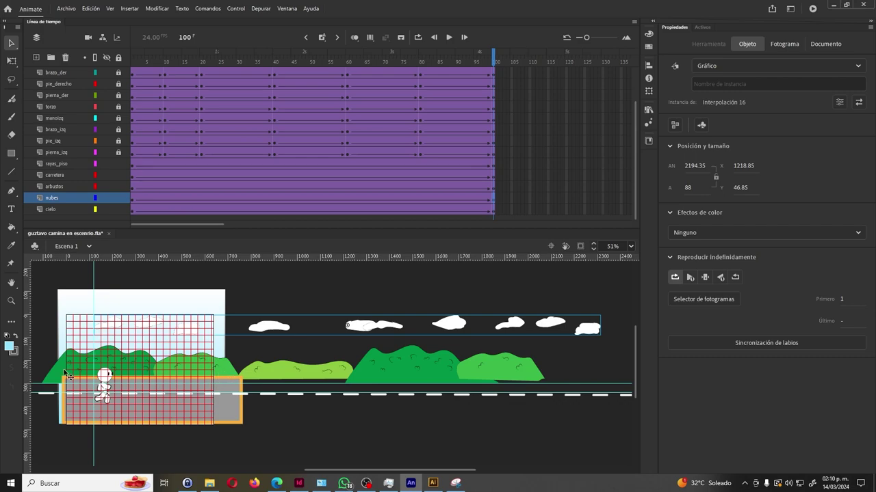
pyautogui.moveTo(245, 384); pyautogui.dragTo(244, 335)
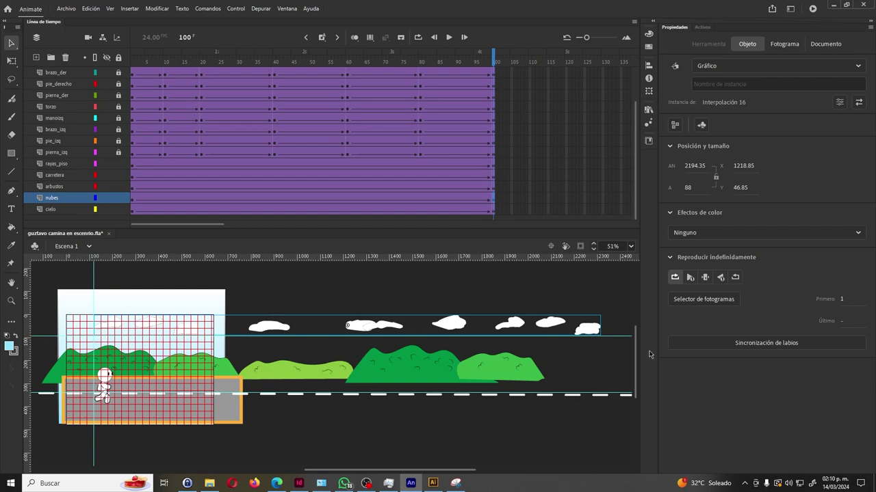
pyautogui.moveTo(623, 340); pyautogui.dragTo(617, 335)
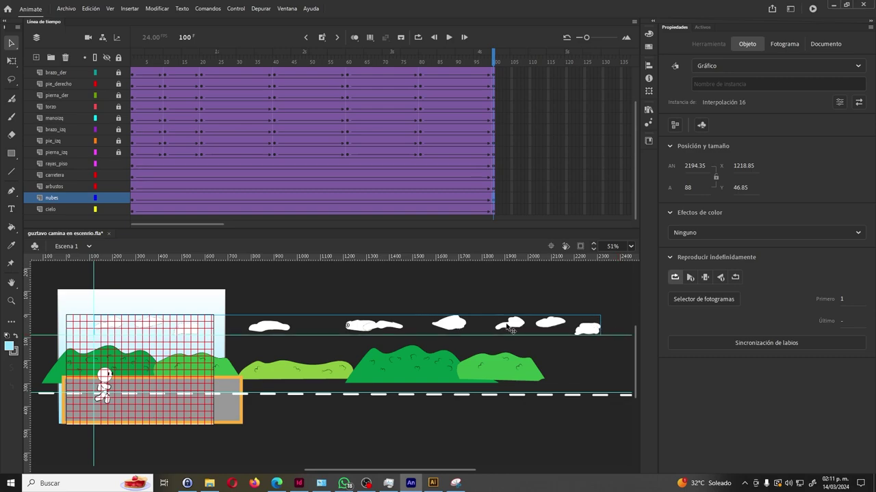
# Step: At frame 100, move the clouds symbol left to X -518.35 and lower it slightly to Y 46.75
pyautogui.moveTo(511, 329); pyautogui.dragTo(111, 333)
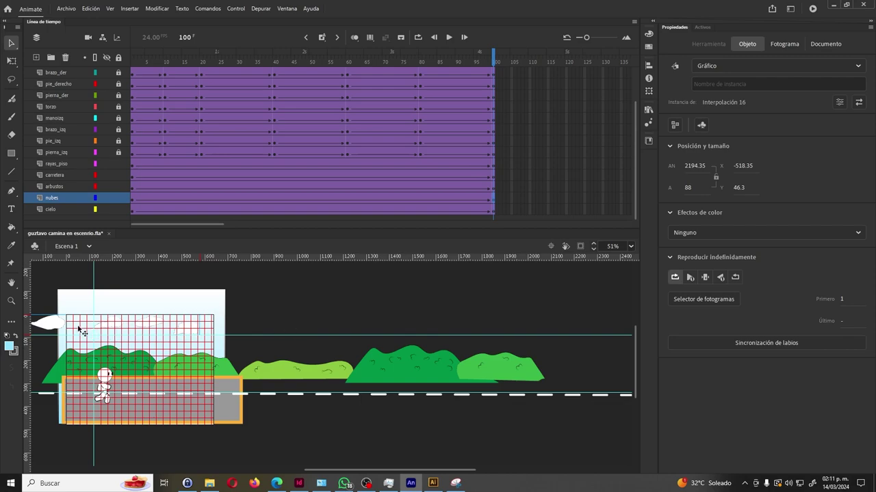
pyautogui.press('z')
pyautogui.moveTo(84, 295); pyautogui.dragTo(139, 349)
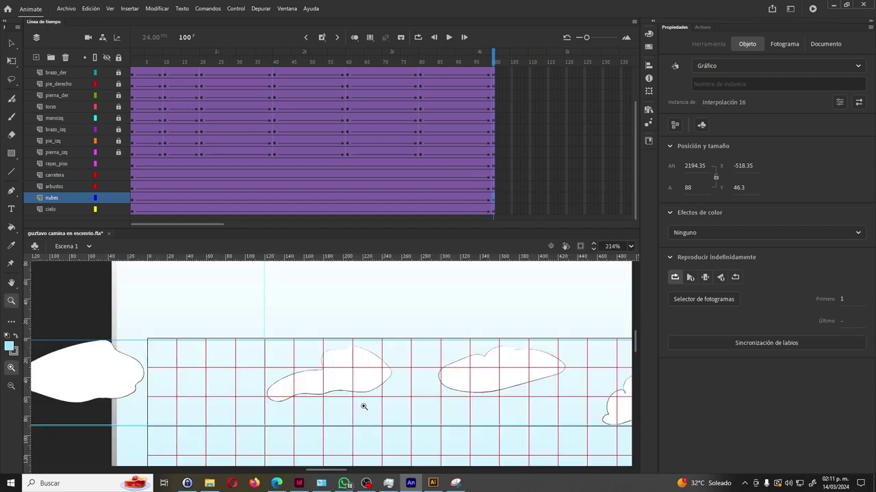
pyautogui.press('Down')
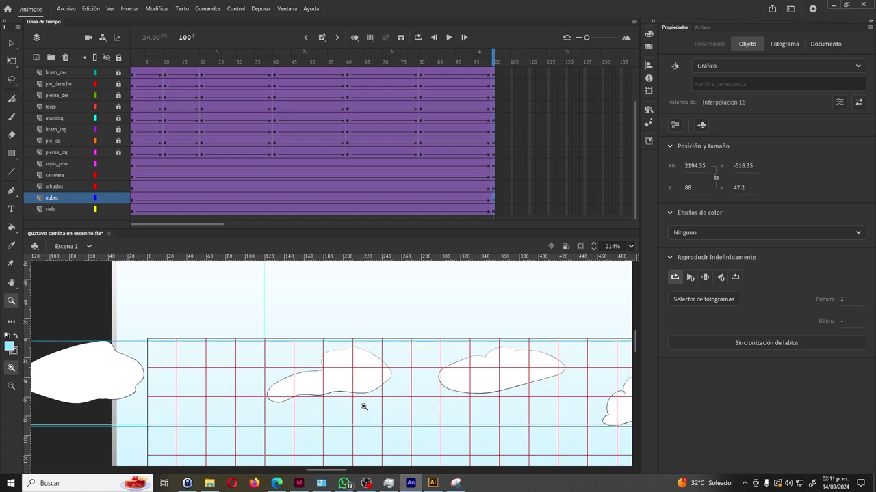
pyautogui.press('Up')
pyautogui.press('v')
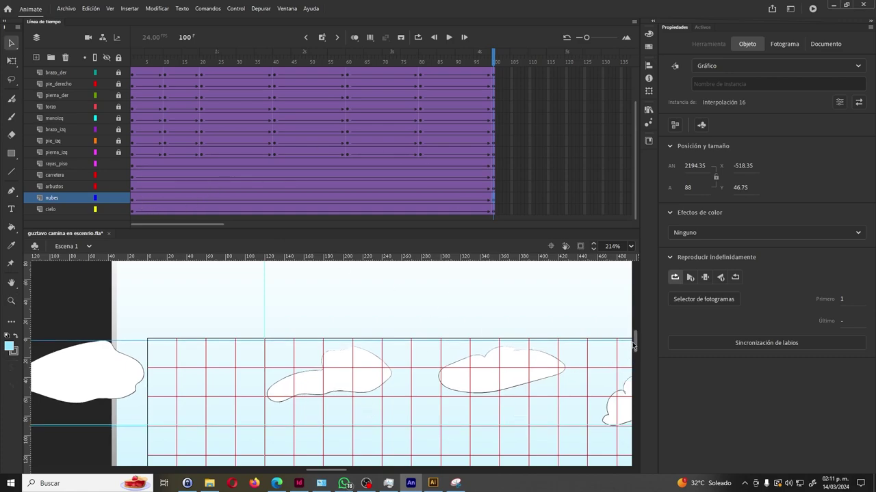
# Step: Nudge the clouds symbol at frame 1 to X 1219.75, Y 46.4, comparing its position against frame 100
pyautogui.moveTo(634, 342); pyautogui.dragTo(635, 346)
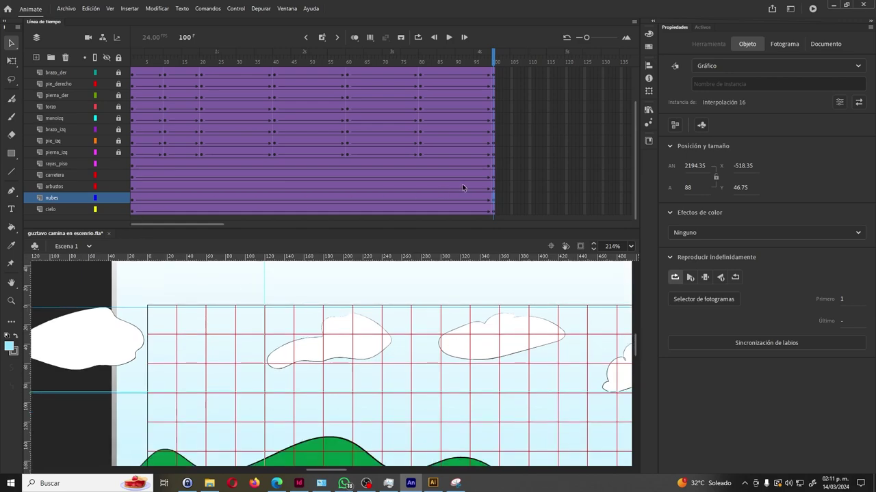
pyautogui.click(132, 198)
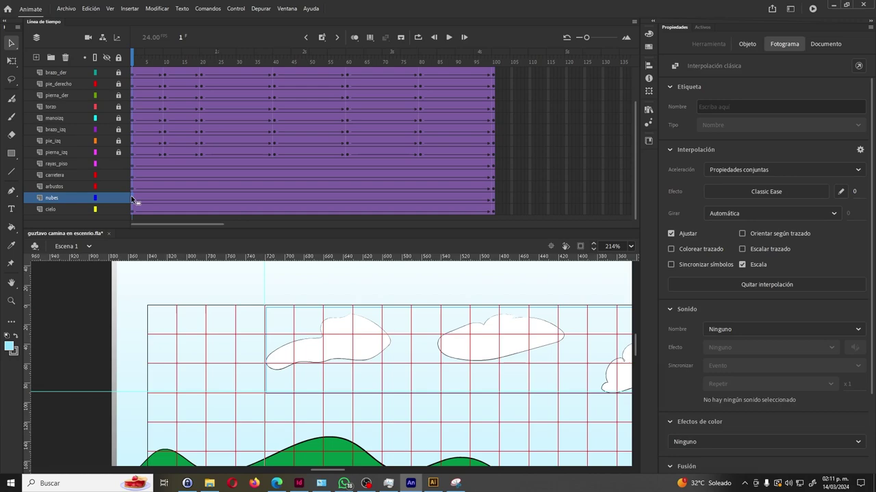
pyautogui.click(493, 199)
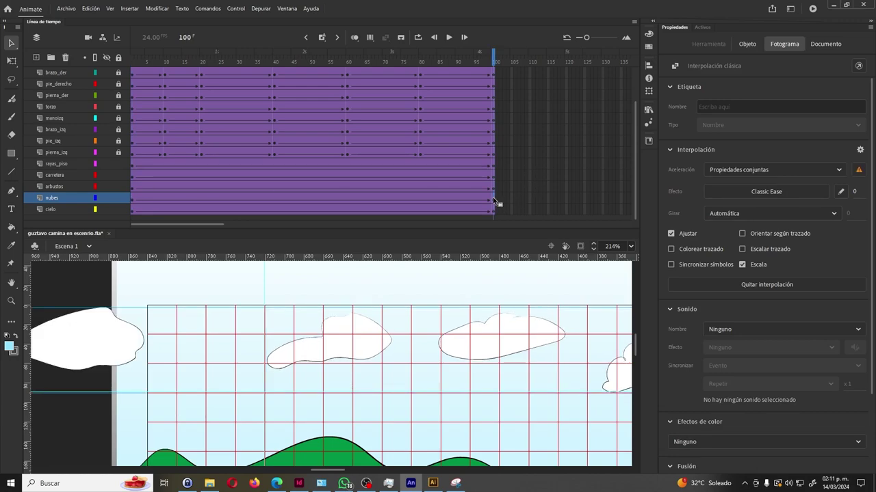
pyautogui.click(131, 200)
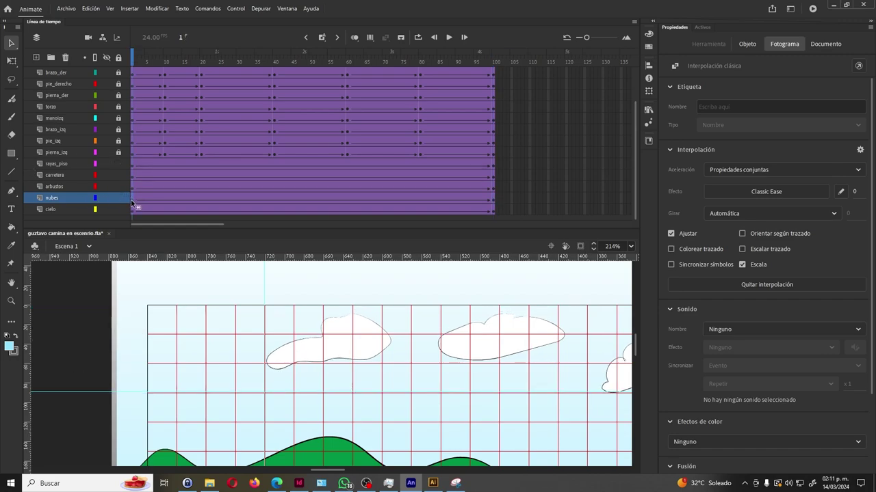
pyautogui.click(493, 202)
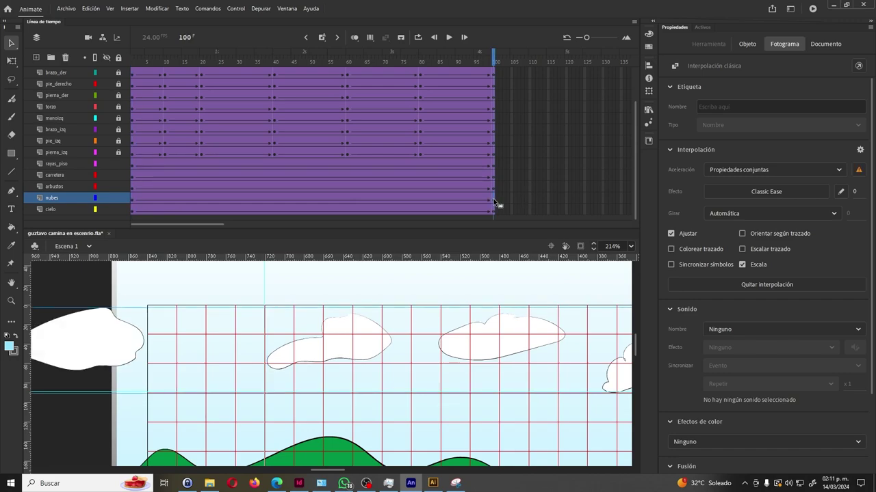
pyautogui.click(133, 203)
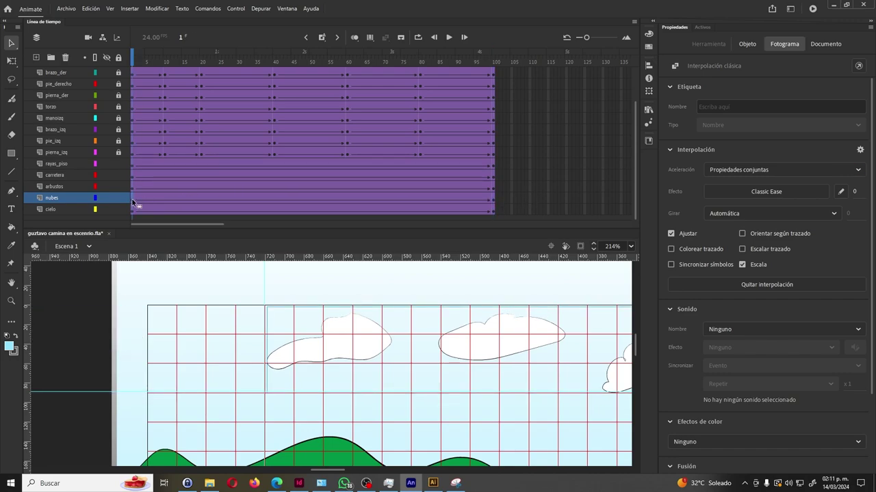
pyautogui.click(473, 350)
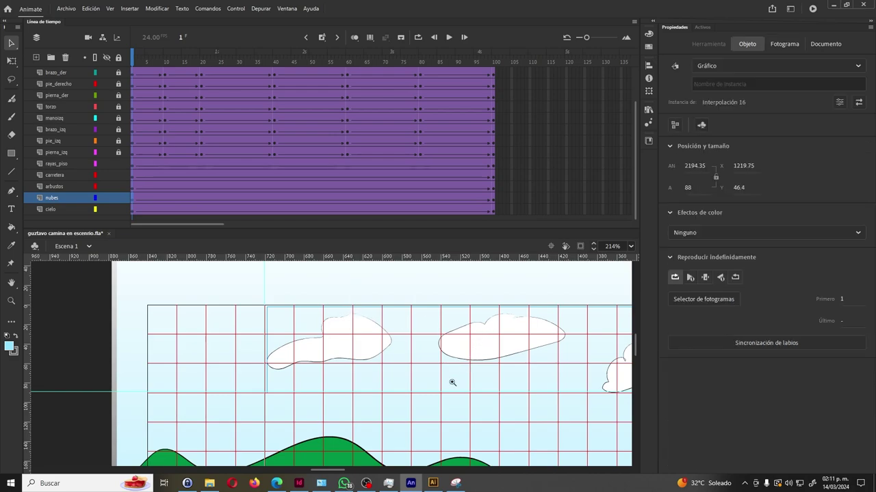
pyautogui.press('z')
pyautogui.keyDown('alt'); pyautogui.click(427, 387); pyautogui.keyUp('alt')
pyautogui.keyDown('alt'); pyautogui.click(465, 389); pyautogui.keyUp('alt')
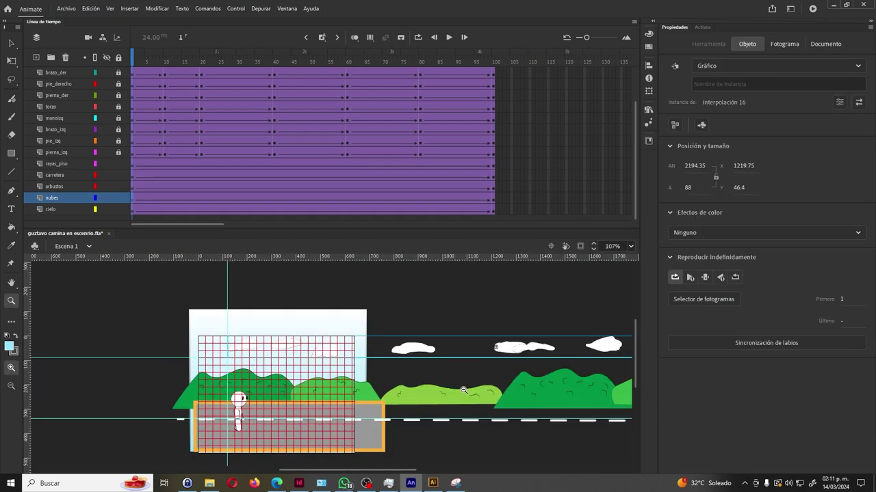
pyautogui.click(493, 201)
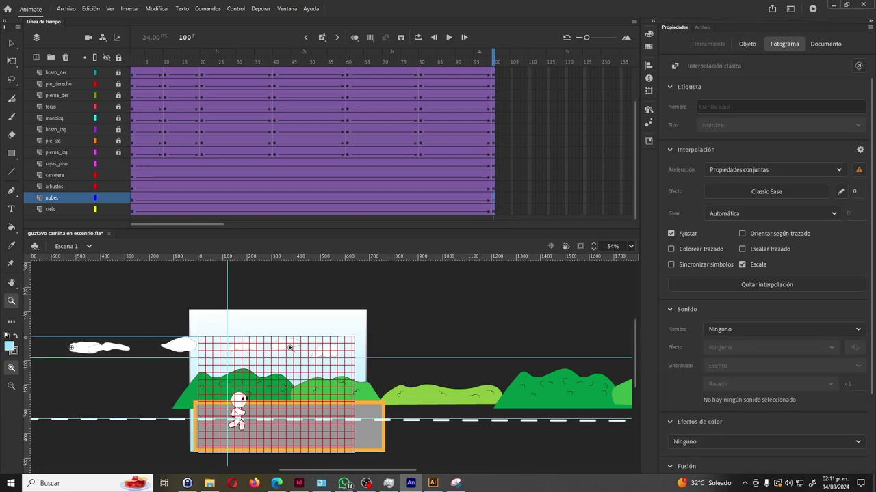
# Step: At frame 1, move the horizontal guide on the dashed line up to the base of the bushes
pyautogui.press('v')
pyautogui.click(465, 402)
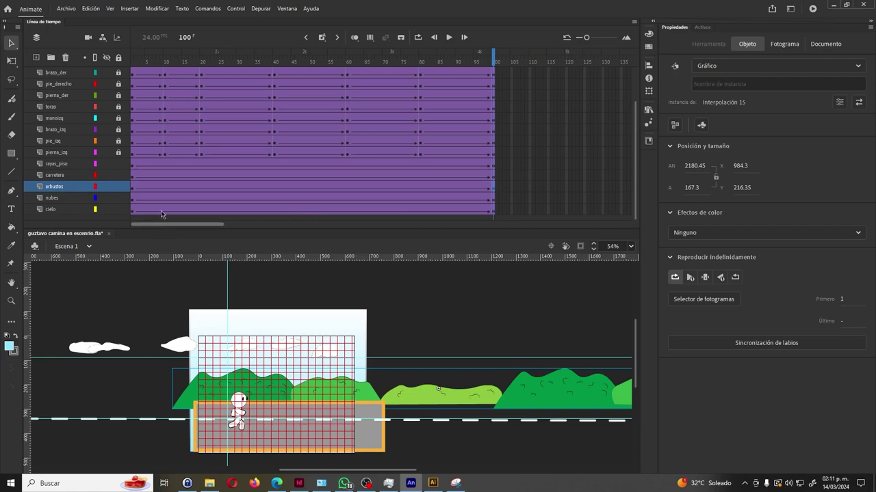
pyautogui.click(132, 187)
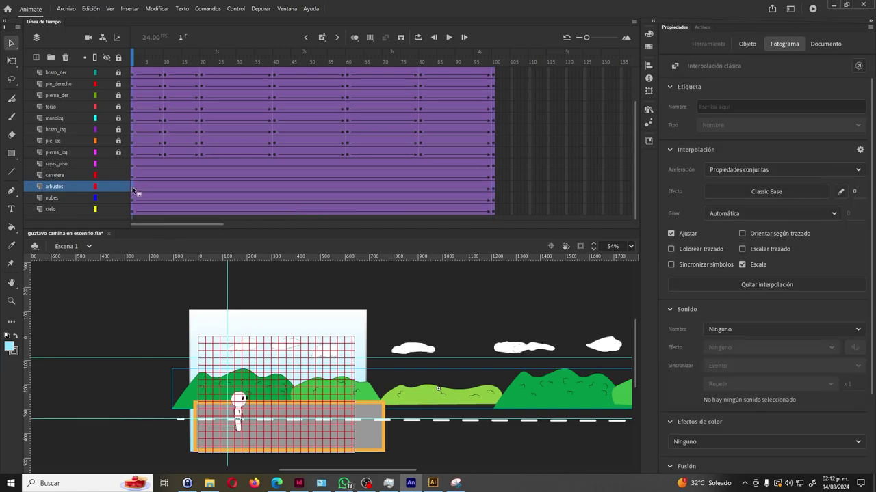
pyautogui.click(218, 441)
pyautogui.press('z')
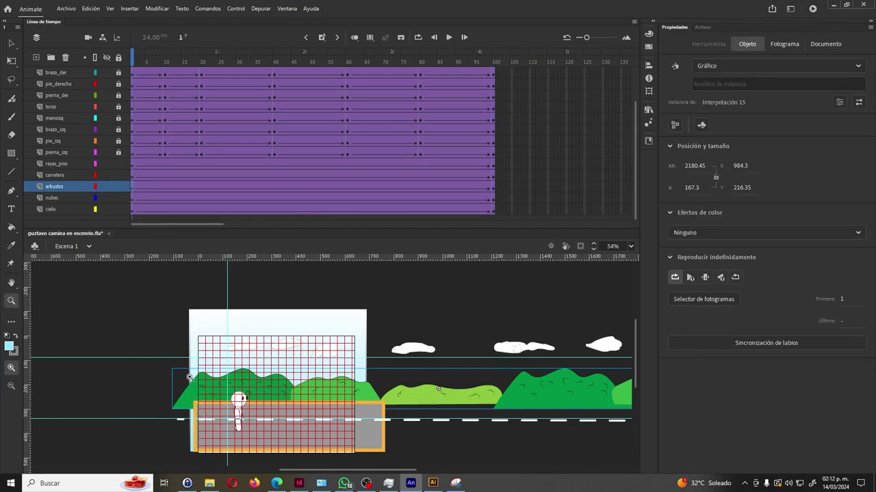
pyautogui.moveTo(186, 363); pyautogui.dragTo(223, 416)
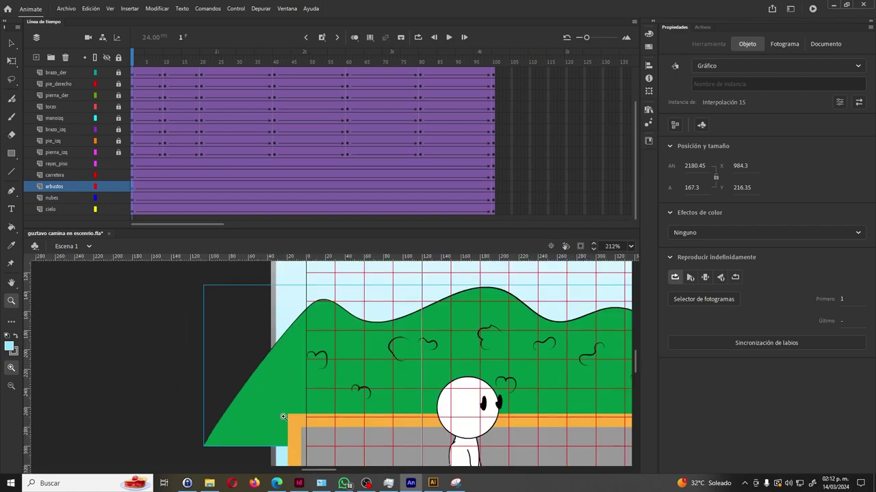
pyautogui.scroll(-5, 283, 416)
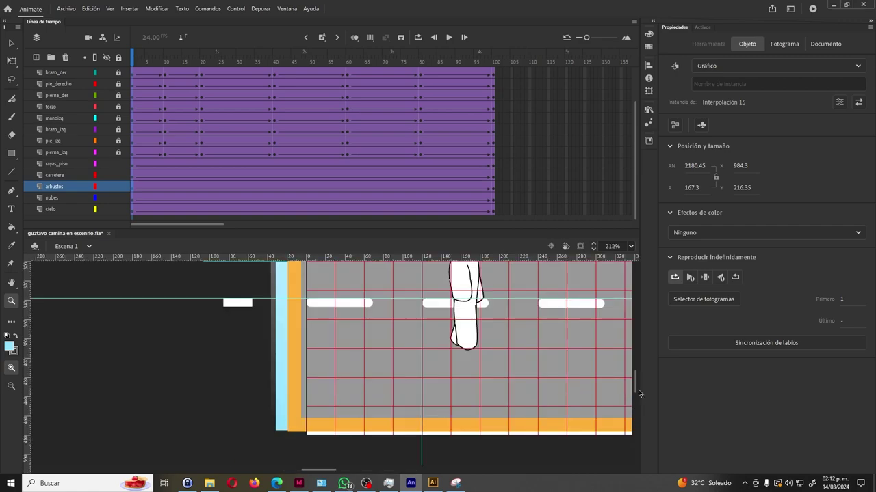
pyautogui.scroll(5, 638, 391)
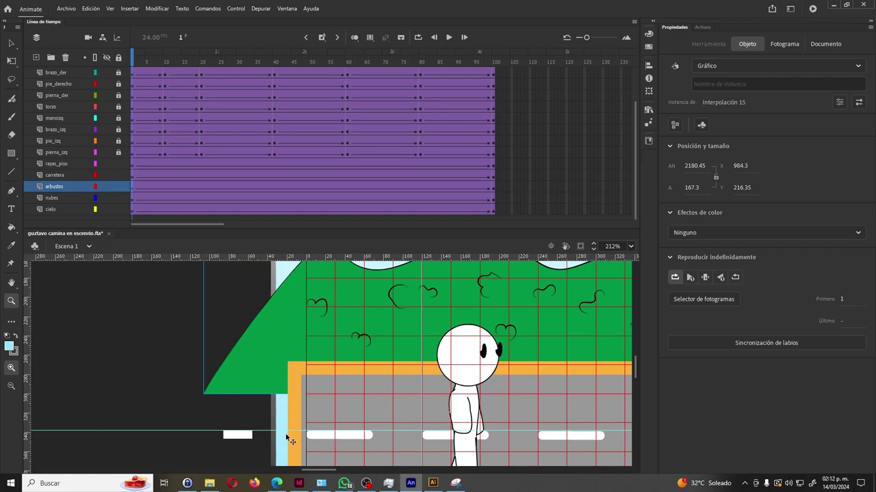
pyautogui.press('v')
pyautogui.moveTo(278, 416); pyautogui.dragTo(279, 400)
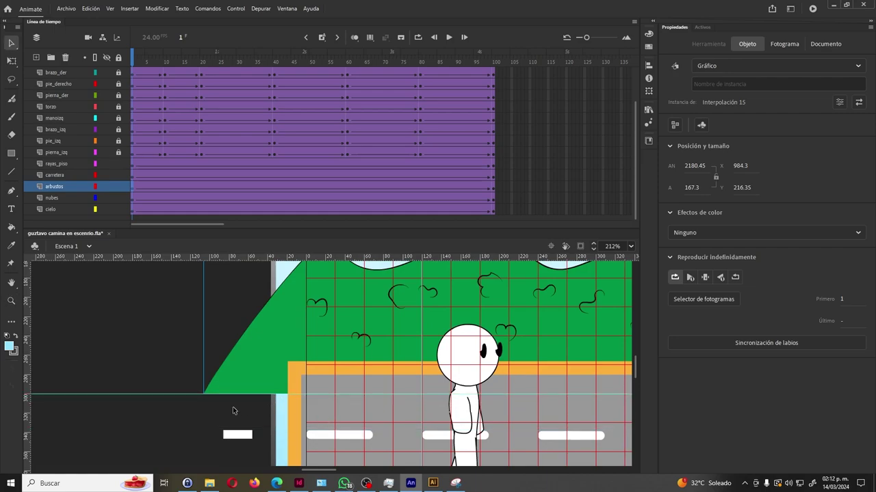
# Step: Add a vertical guide at the stage's left edge, at ruler position 0
pyautogui.scroll(5, 288, 410)
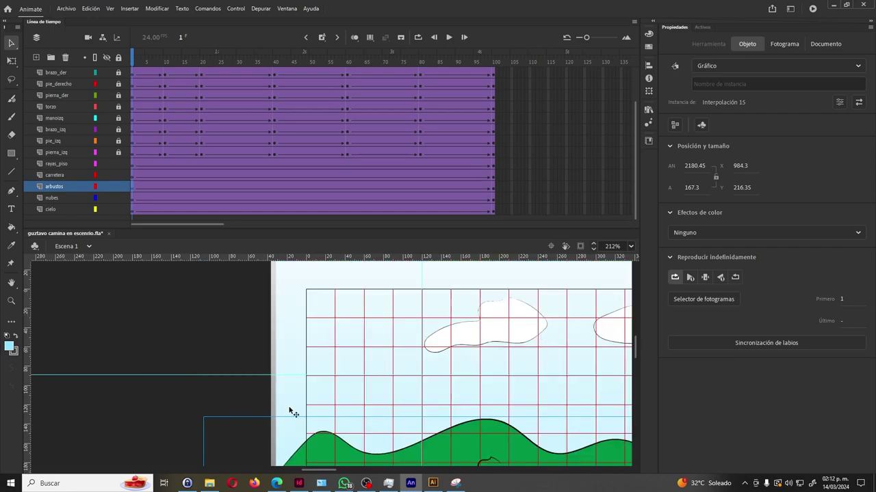
pyautogui.moveTo(634, 351); pyautogui.dragTo(634, 368)
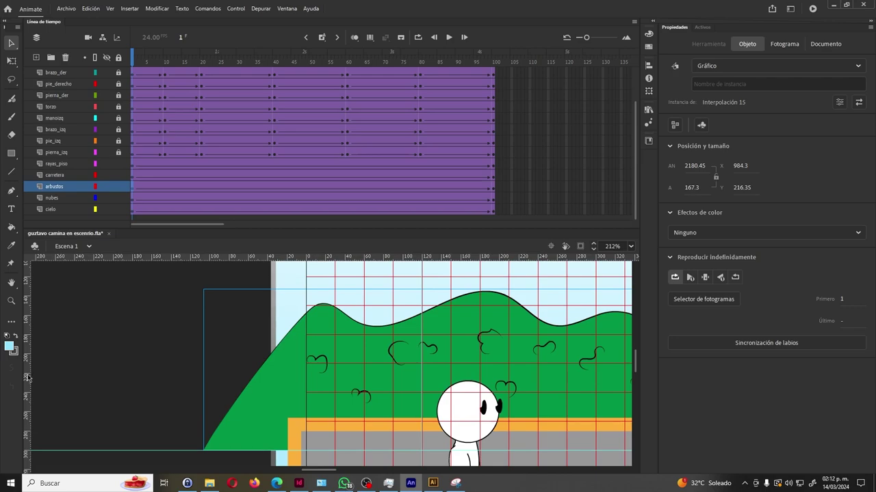
pyautogui.moveTo(28, 378); pyautogui.dragTo(309, 377)
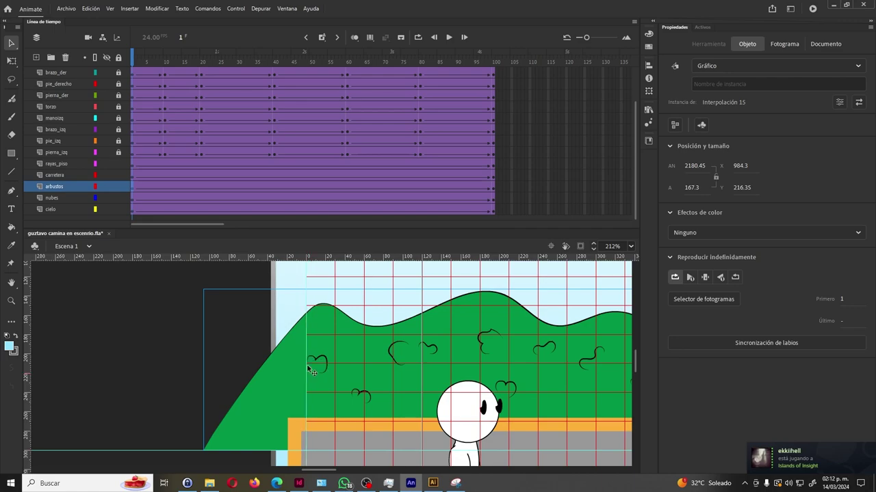
# Step: At frame 100, move the bushes symbol left to X -320.35, Y 212.95, so its second dark green hill starts at the stage's left edge
pyautogui.press('z')
pyautogui.keyDown('alt'); pyautogui.click(405, 383); pyautogui.keyUp('alt')
pyautogui.keyDown('alt'); pyautogui.click(405, 384); pyautogui.keyUp('alt')
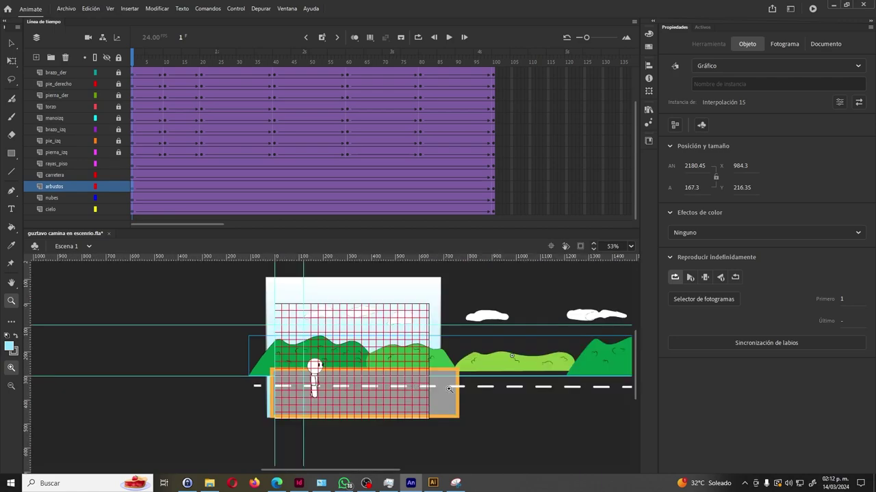
pyautogui.moveTo(451, 385); pyautogui.dragTo(271, 387)
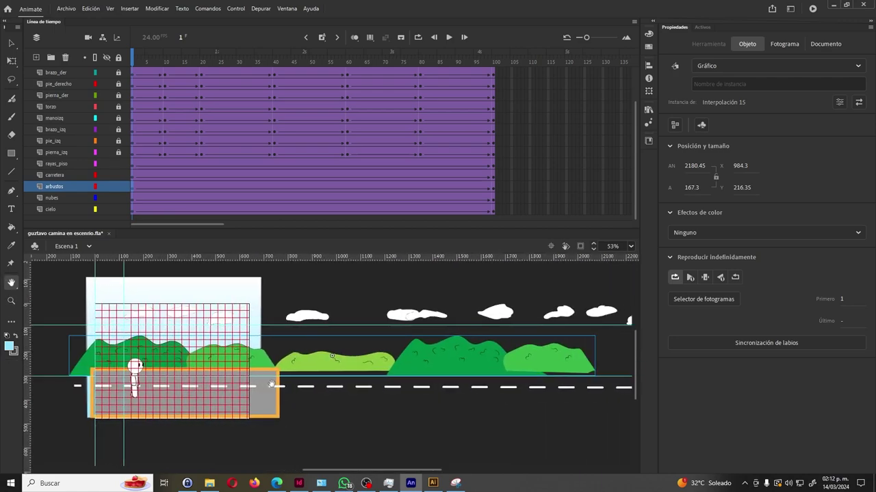
pyautogui.press('v')
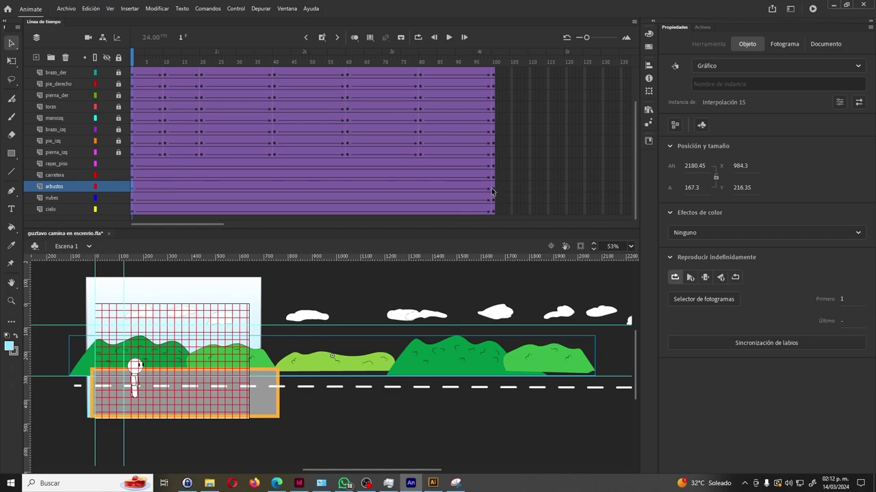
pyautogui.click(492, 189)
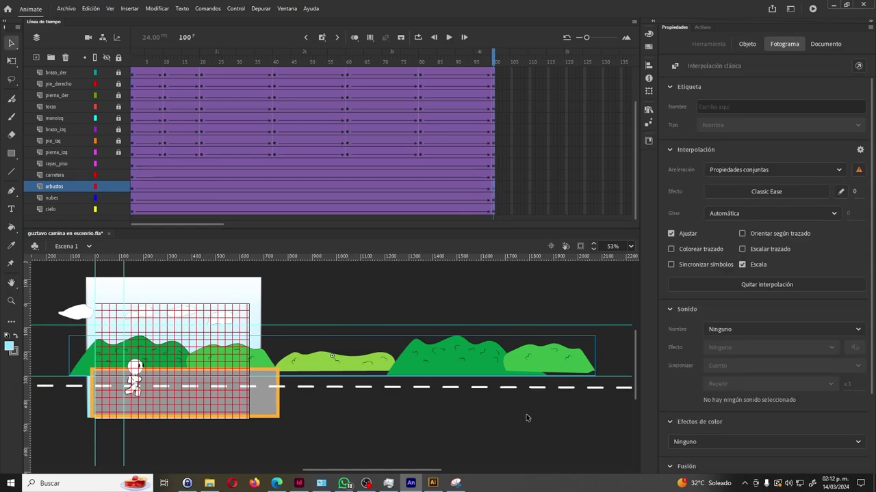
pyautogui.moveTo(479, 365); pyautogui.dragTo(165, 370)
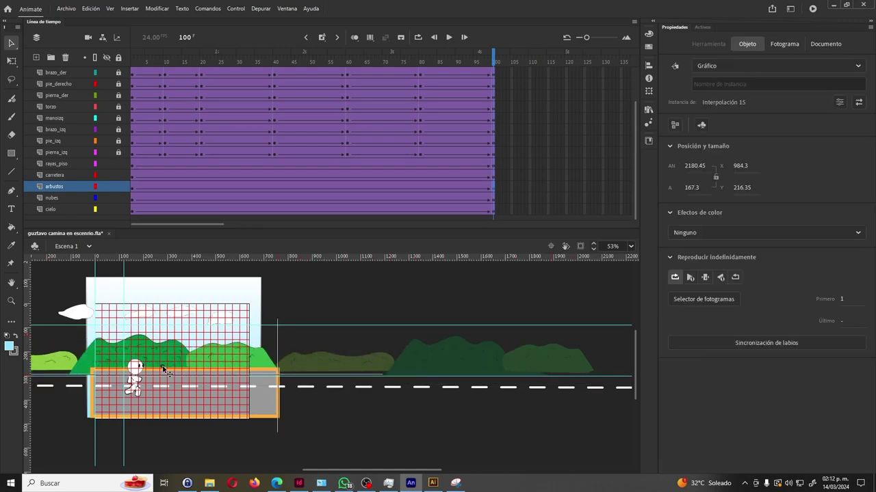
# Step: Lower the bushes symbol at frame 100 to Y 216.95 so its base meets the horizontal guide
pyautogui.press('z')
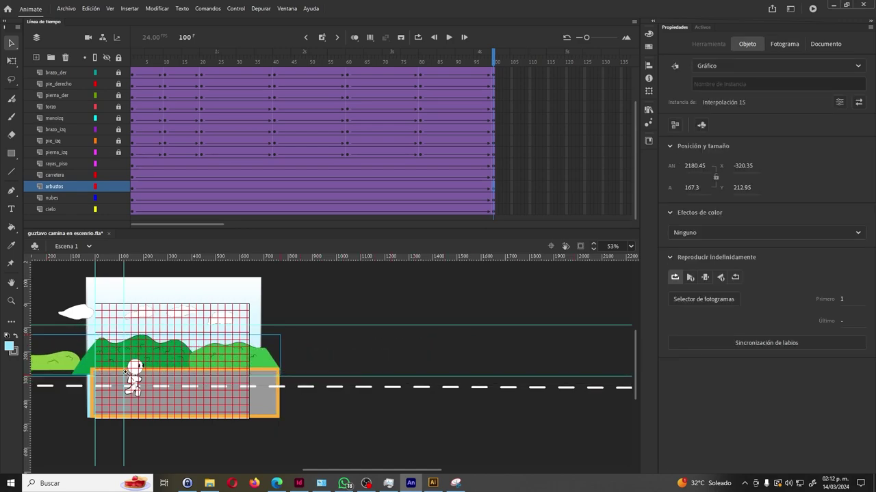
pyautogui.moveTo(80, 325); pyautogui.dragTo(129, 380)
pyautogui.press('Down')
pyautogui.press('Down')
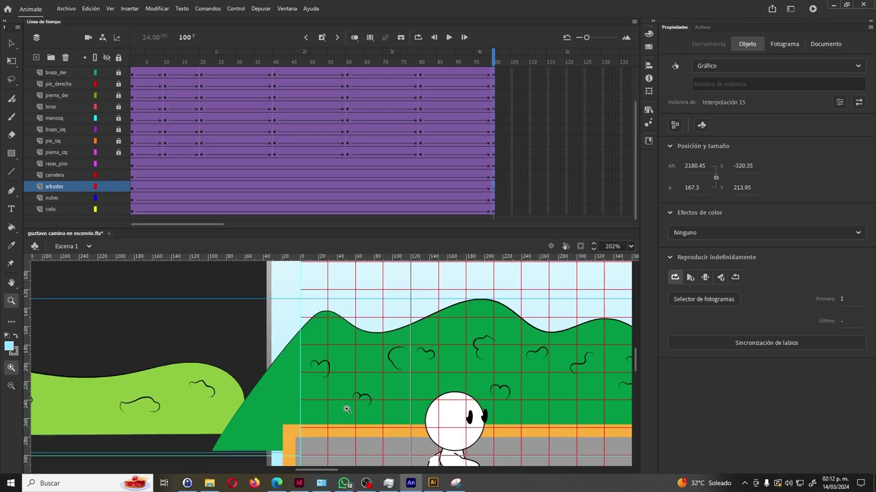
pyautogui.press('Down')
pyautogui.press('Down')
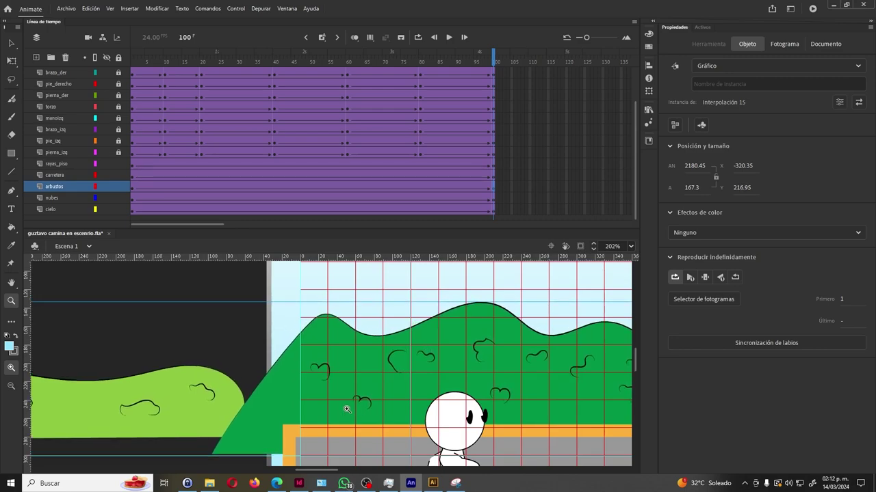
# Step: Nudge the bushes symbol left at frame 100 to X -330.85, matching the hill's position at frame 1
pyautogui.press('Left')
pyautogui.press('Left')
pyautogui.press('Left')
pyautogui.press('Left')
pyautogui.press('Left')
pyautogui.press('Left')
pyautogui.press('Left')
pyautogui.press('Left')
pyautogui.press('Left')
pyautogui.press('Left')
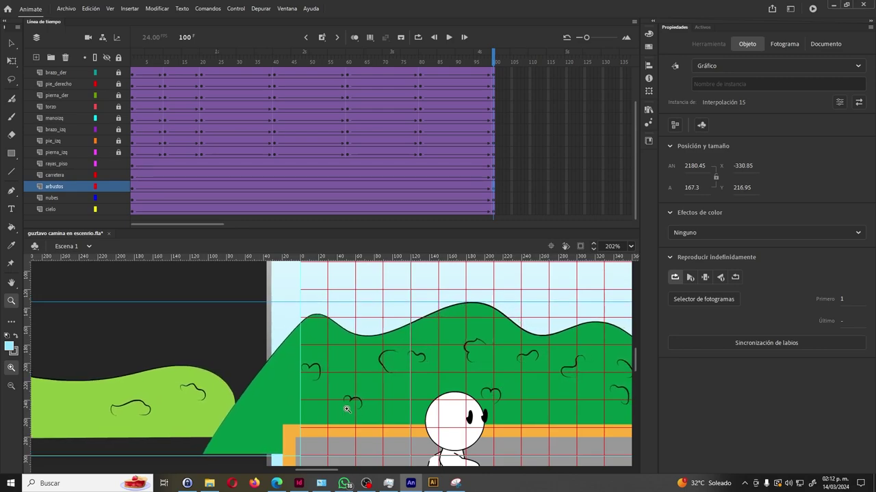
# Step: Compare the bushes' alignment with the guides at frame 1 and frame 100
pyautogui.click(133, 189)
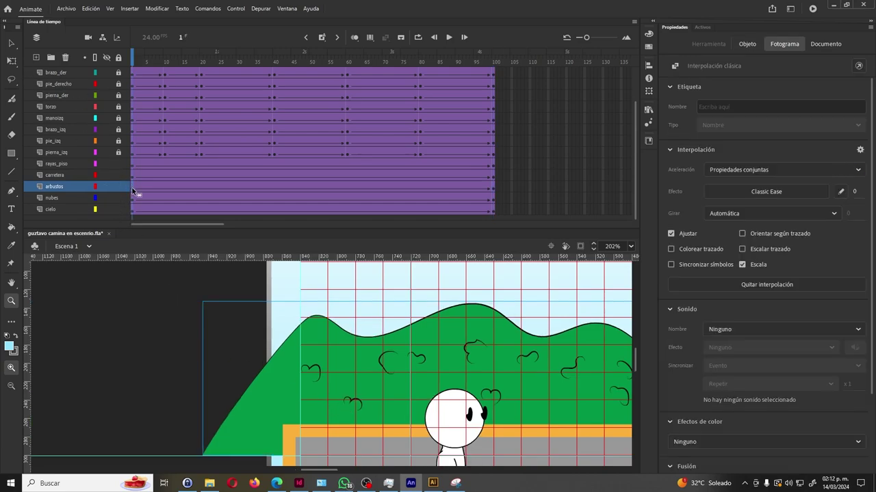
pyautogui.click(491, 190)
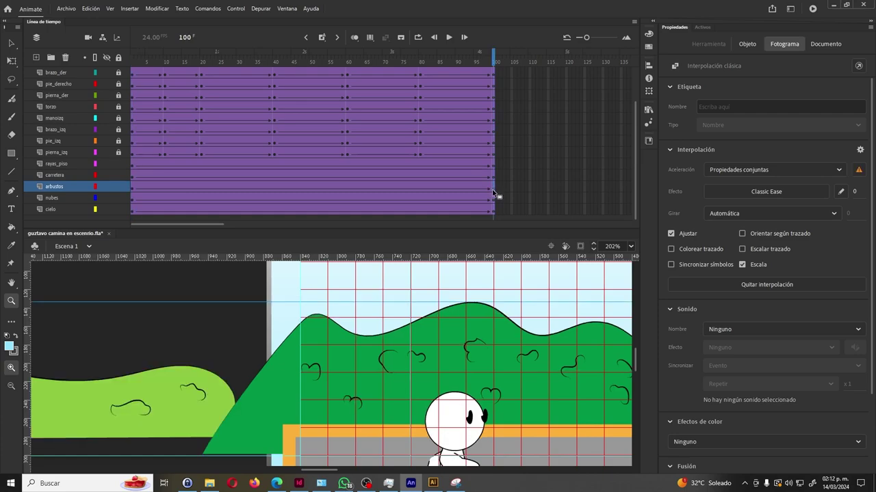
pyautogui.click(132, 190)
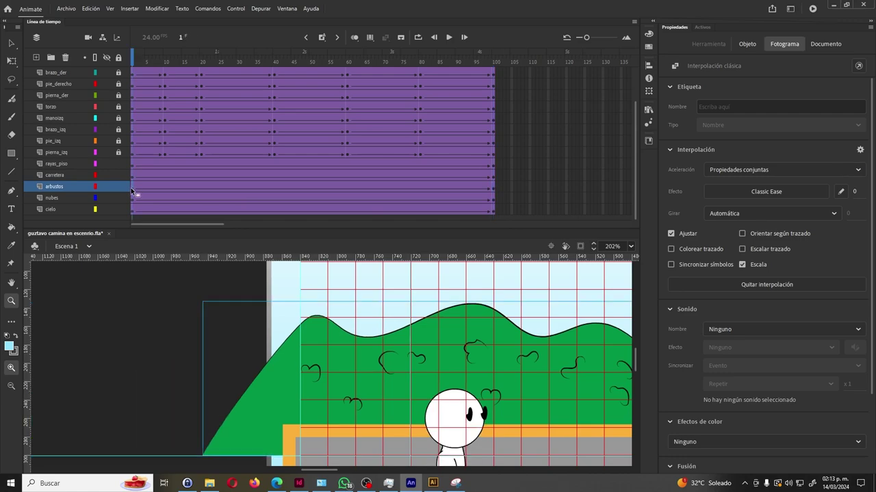
# Step: Lower the bushes symbol at frame 100 to Y 218.45
pyautogui.click(493, 187)
pyautogui.click(435, 347)
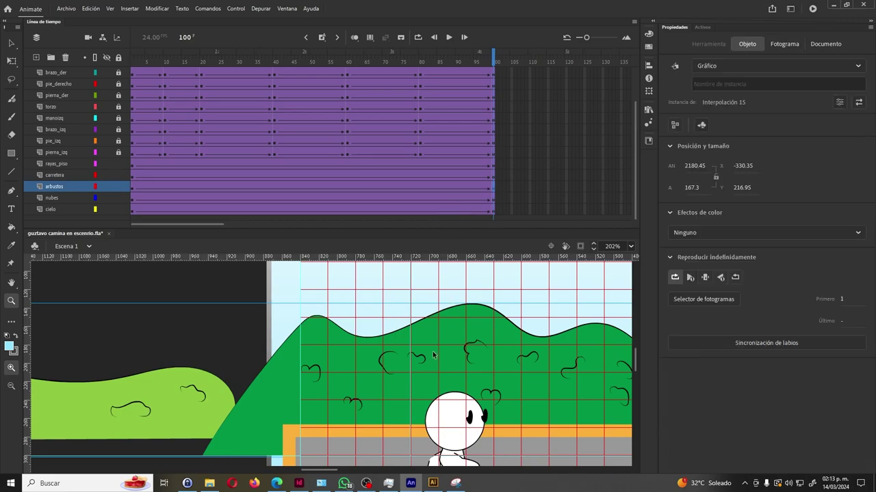
pyautogui.hotkey('ctrl', '-')
pyautogui.hotkey('ctrl', '-')
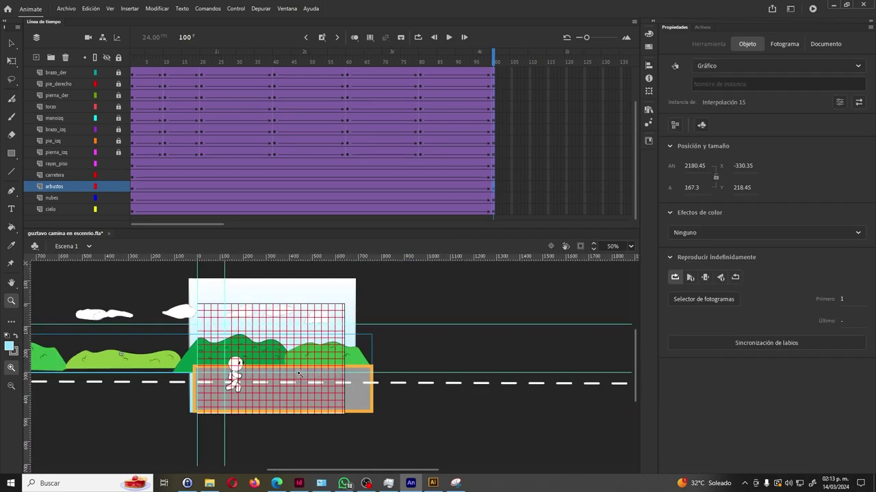
# Step: Hide the rulers and the grid
pyautogui.click(109, 8)
pyautogui.click(145, 79)
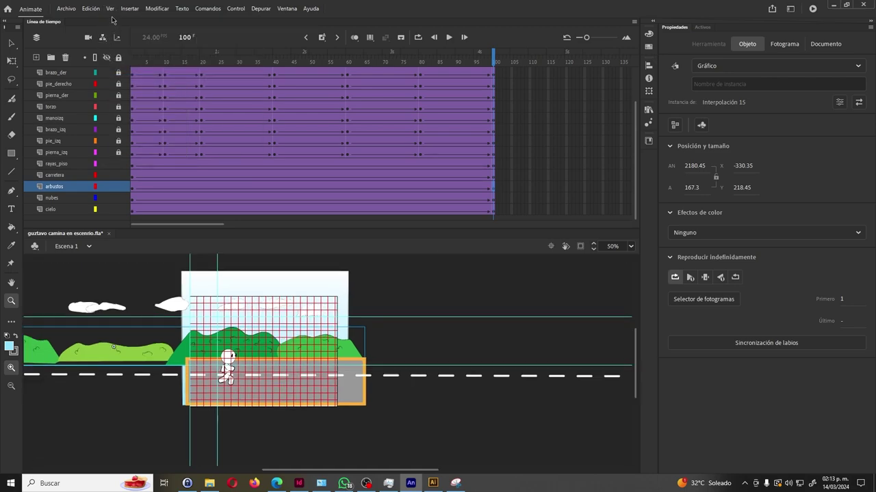
pyautogui.click(110, 8)
pyautogui.moveTo(153, 90)
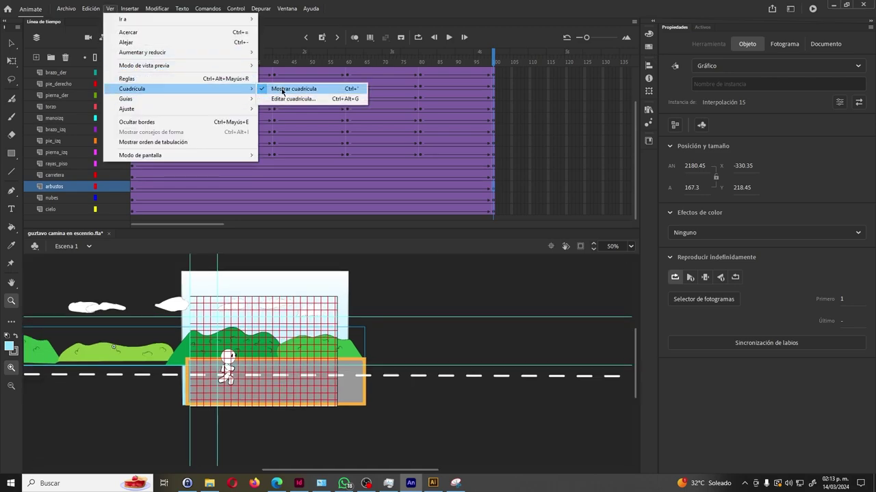
pyautogui.click(278, 90)
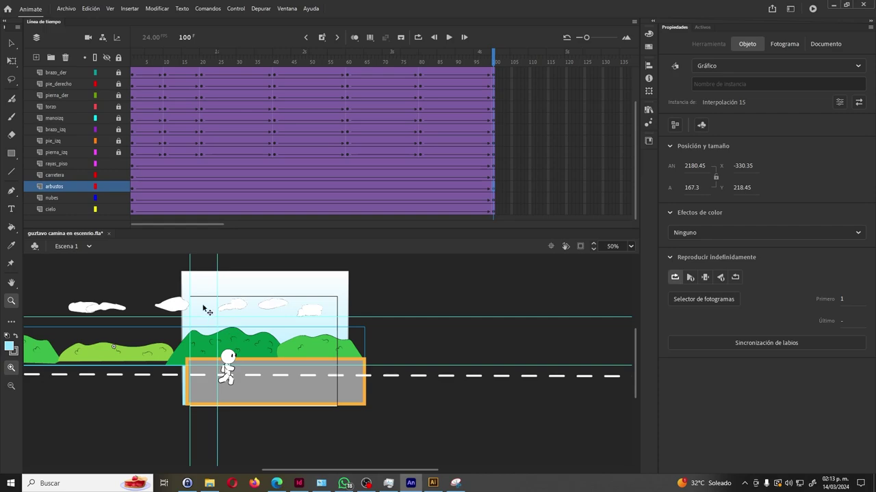
# Step: Remove the remaining vertical and horizontal guides from the stage
pyautogui.press('v')
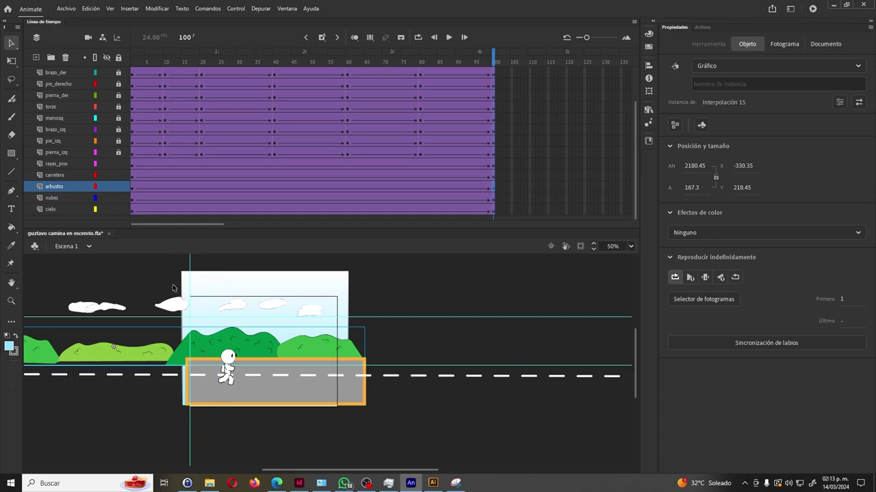
pyautogui.moveTo(190, 267); pyautogui.dragTo(175, 274)
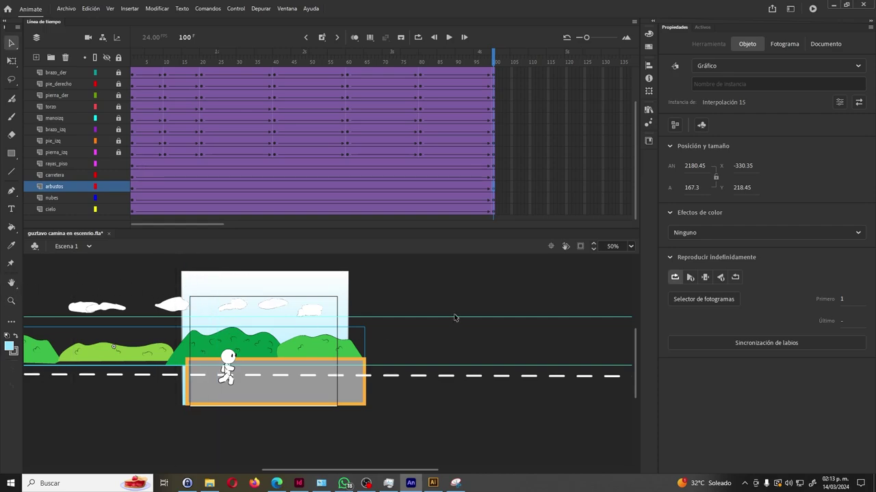
pyautogui.moveTo(453, 317); pyautogui.dragTo(458, 250)
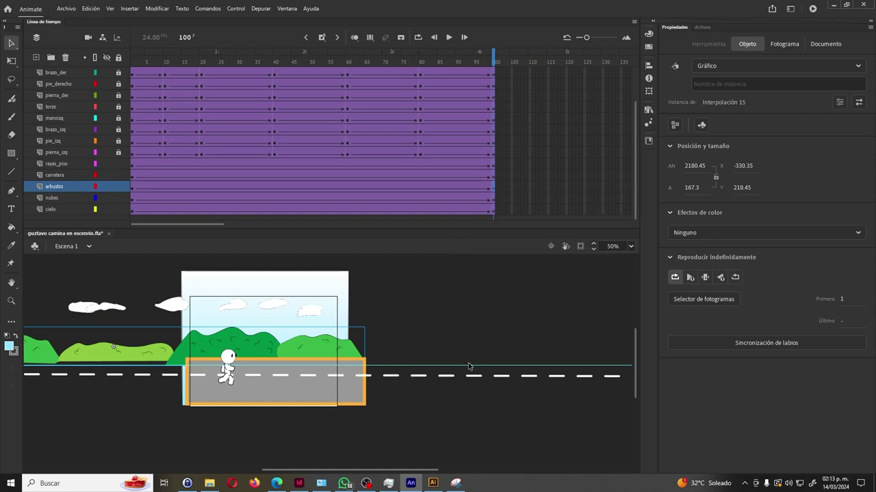
pyautogui.moveTo(468, 366); pyautogui.dragTo(473, 246)
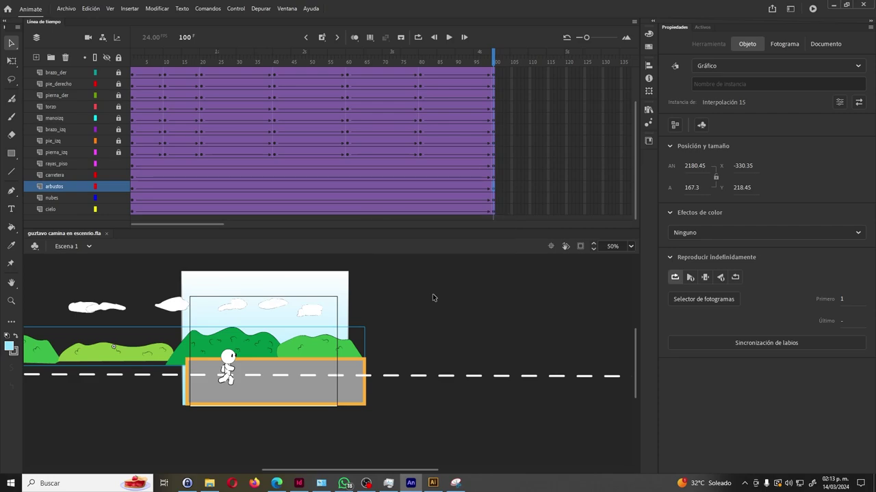
# Step: Test the movie to review how the walk and scenery loop, and close the preview
pyautogui.hotkey('ctrl', 'Return')
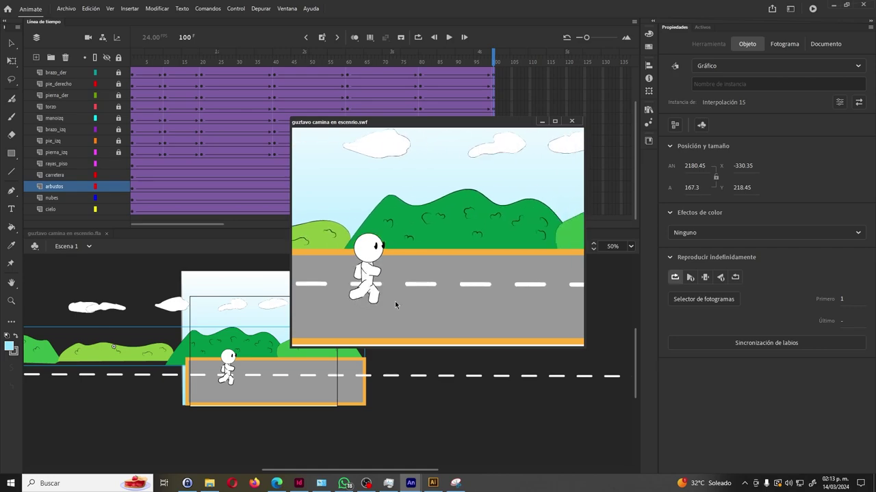
pyautogui.hotkey('ctrl', 'w')
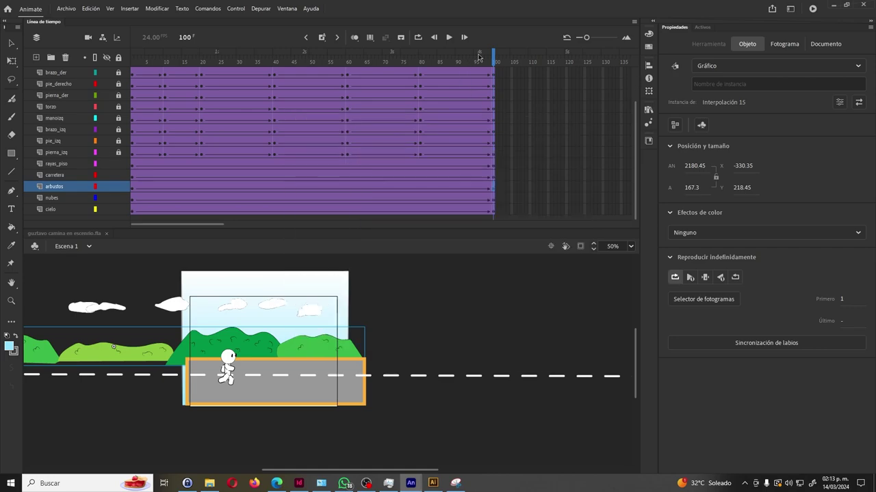
pyautogui.moveTo(496, 56); pyautogui.dragTo(497, 87)
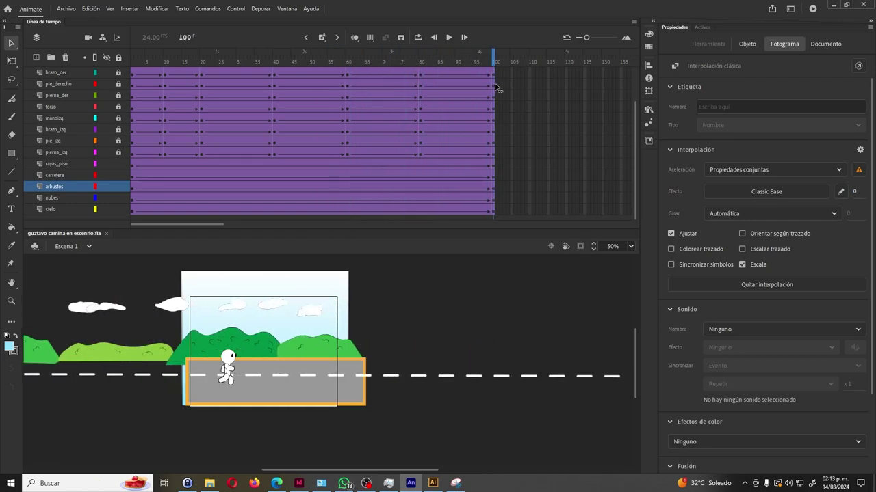
# Step: Add a new layer above Capa_13 and select its frame 80
pyautogui.click(346, 156)
pyautogui.scroll(1, 350, 86)
pyautogui.scroll(1, 347, 86)
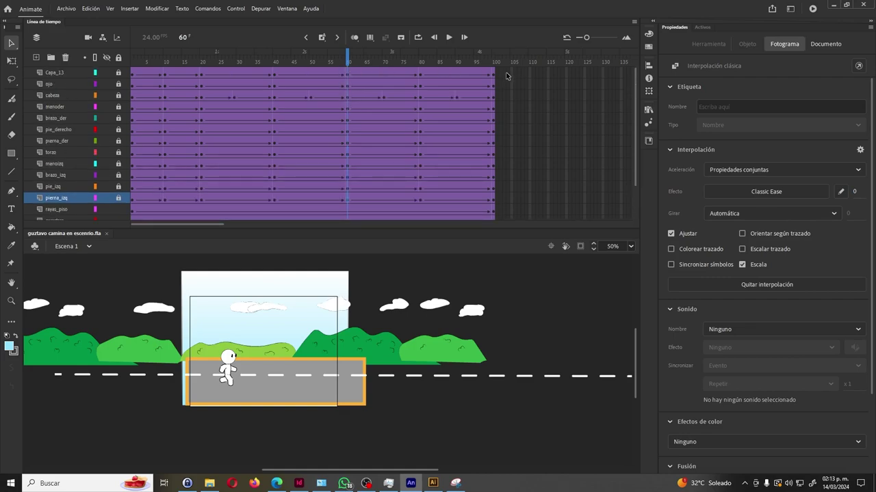
pyautogui.click(422, 74)
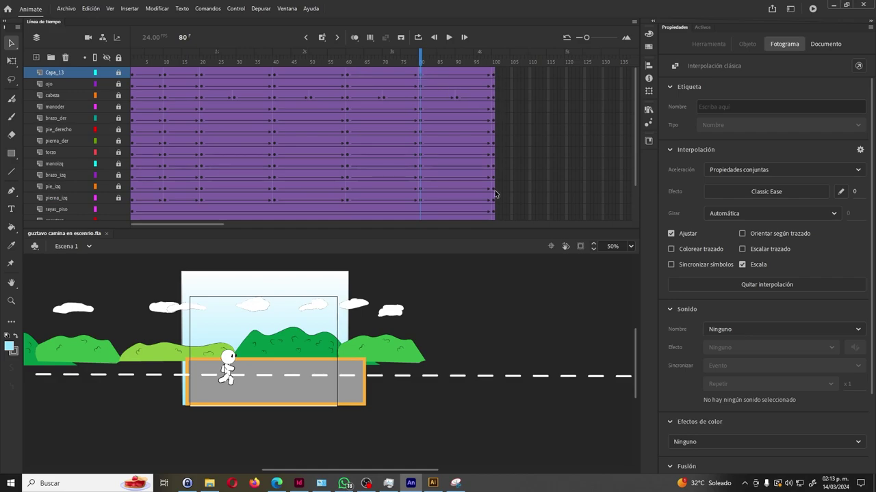
pyautogui.click(36, 58)
pyautogui.click(420, 73)
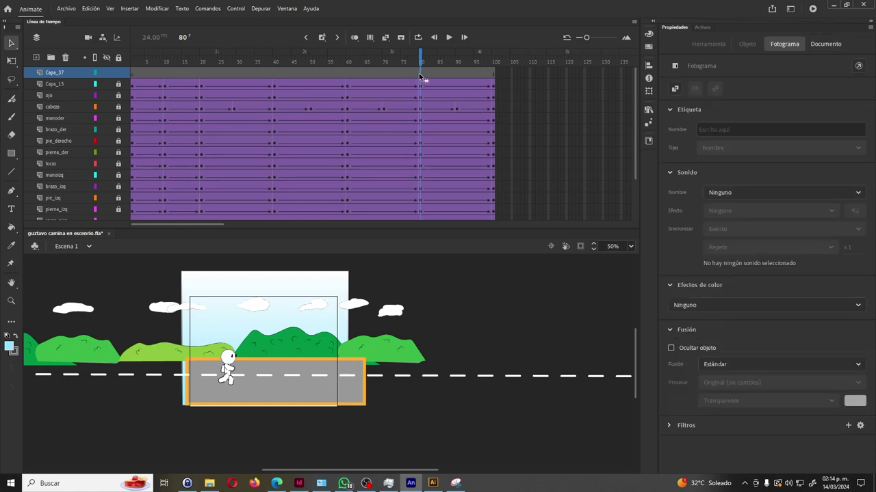
# Step: Insert a keyframe at frame 80 of the new top layer and give it the script gotoAndPlay("caminando");
pyautogui.press('F9')
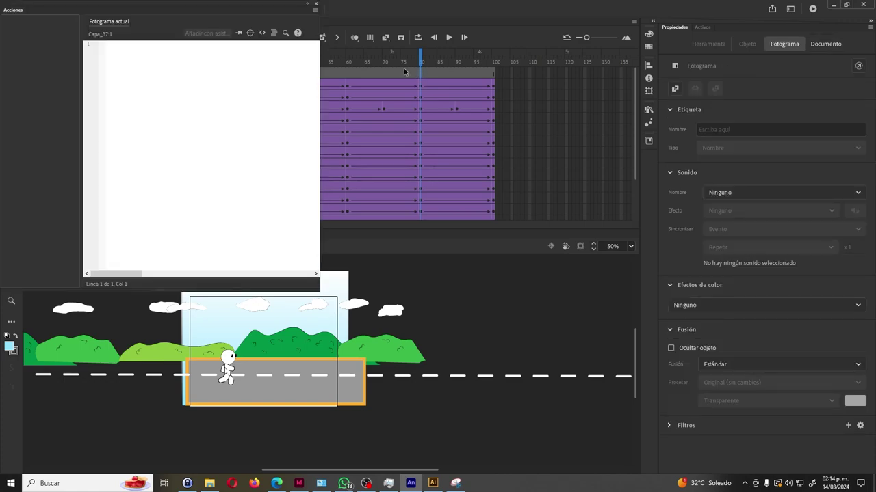
pyautogui.moveTo(200, 9); pyautogui.dragTo(701, 41)
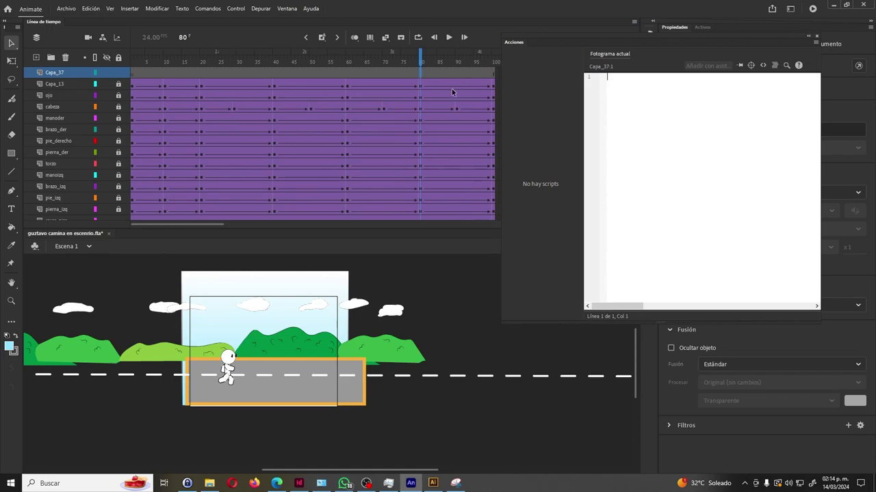
pyautogui.rightClick(419, 74)
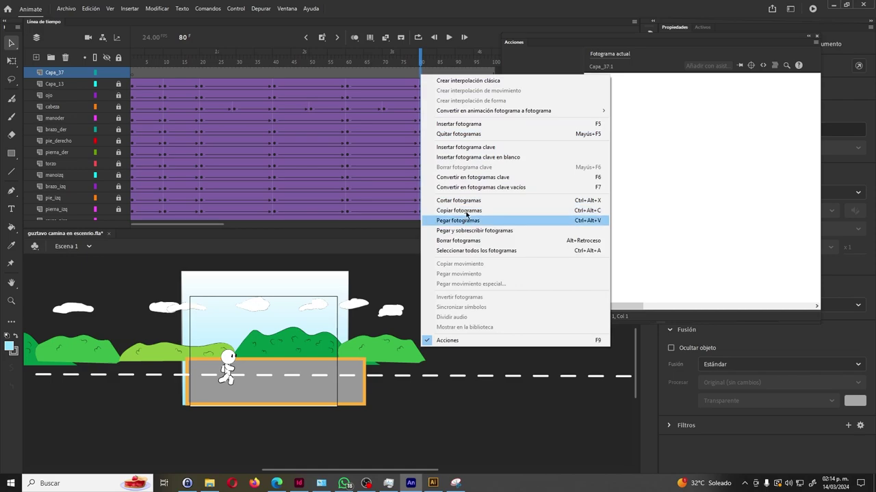
pyautogui.click(492, 178)
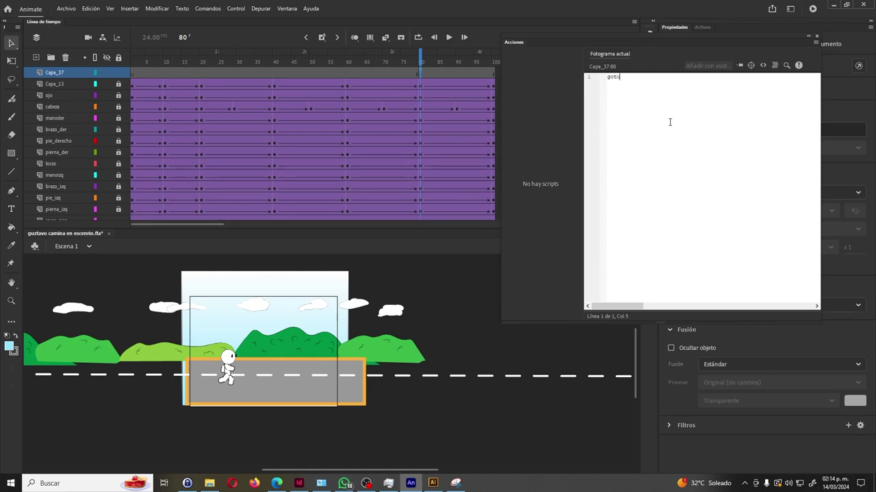
pyautogui.write('o')
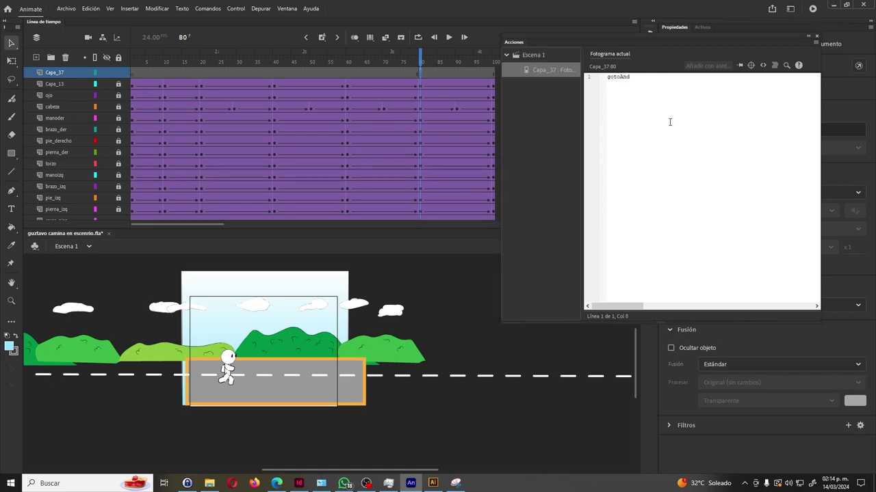
pyautogui.write('AndPlay("caminando')
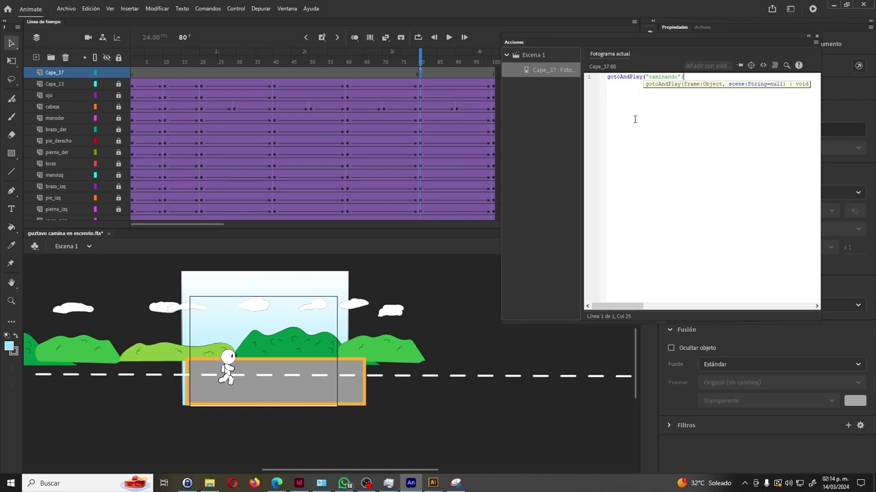
pyautogui.write(')')
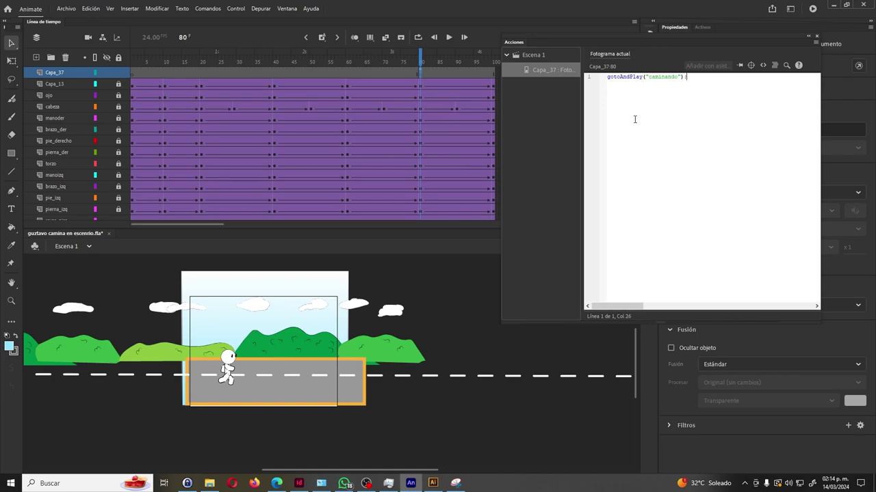
# Step: Add another layer directly above Capa_13 and name it nombres_capa
pyautogui.moveTo(202, 74); pyautogui.dragTo(201, 93)
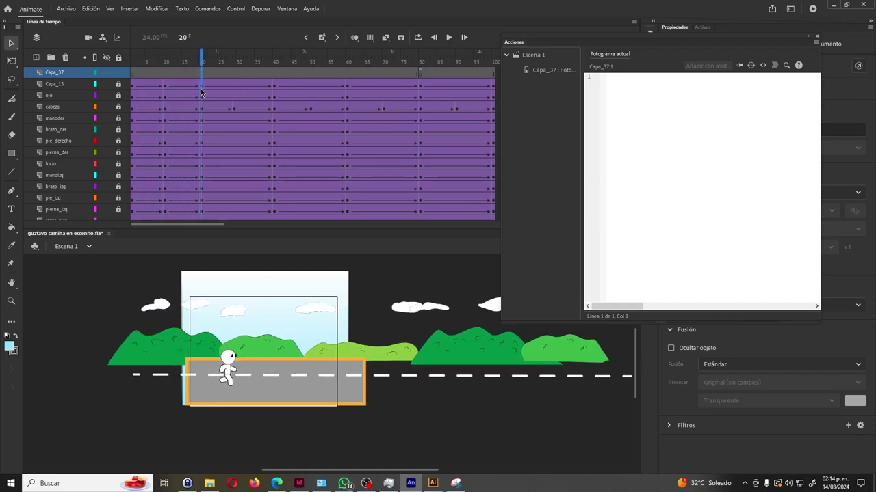
pyautogui.click(202, 87)
pyautogui.click(202, 89)
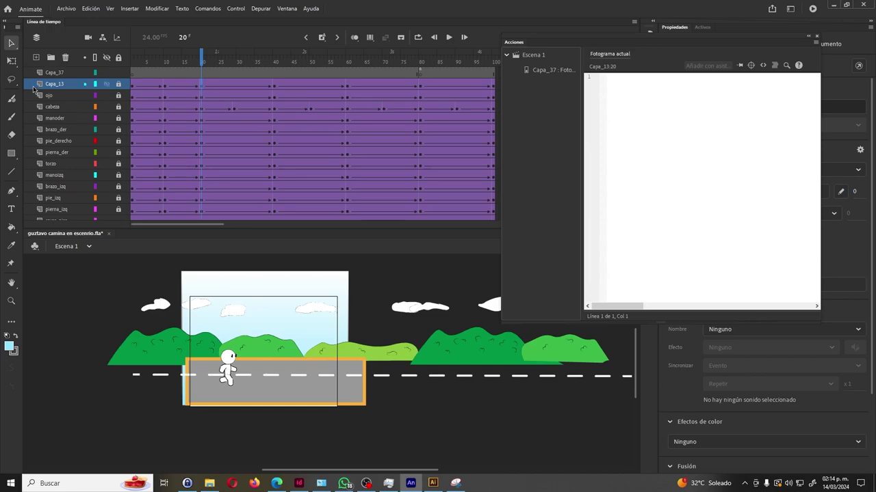
pyautogui.click(36, 58)
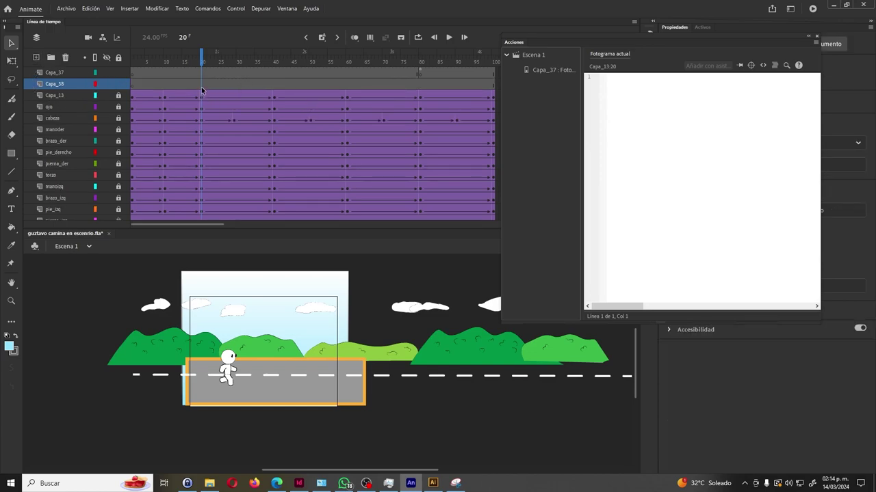
pyautogui.click(50, 85)
pyautogui.doubleClick(50, 84)
pyautogui.write('nombres_capa')
pyautogui.press('Return')
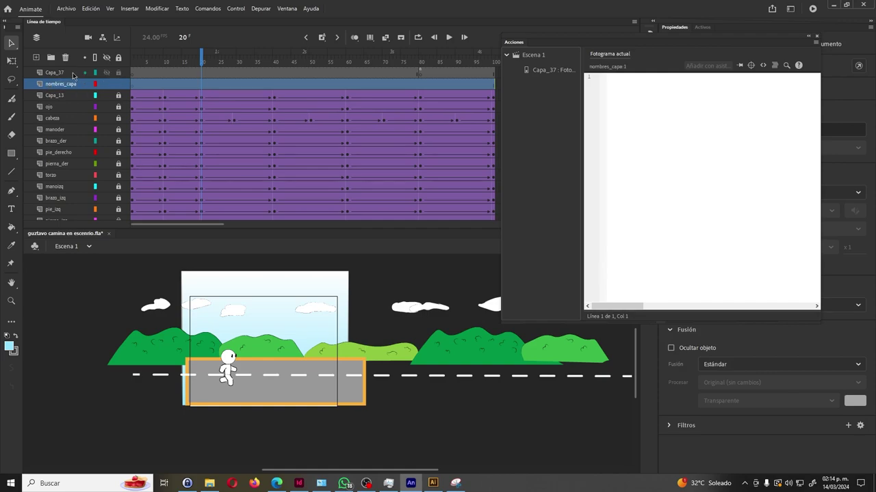
# Step: Rename the script layer Capa_37 as acciones
pyautogui.click(50, 75)
pyautogui.doubleClick(50, 74)
pyautogui.write('acciones')
pyautogui.press('Return')
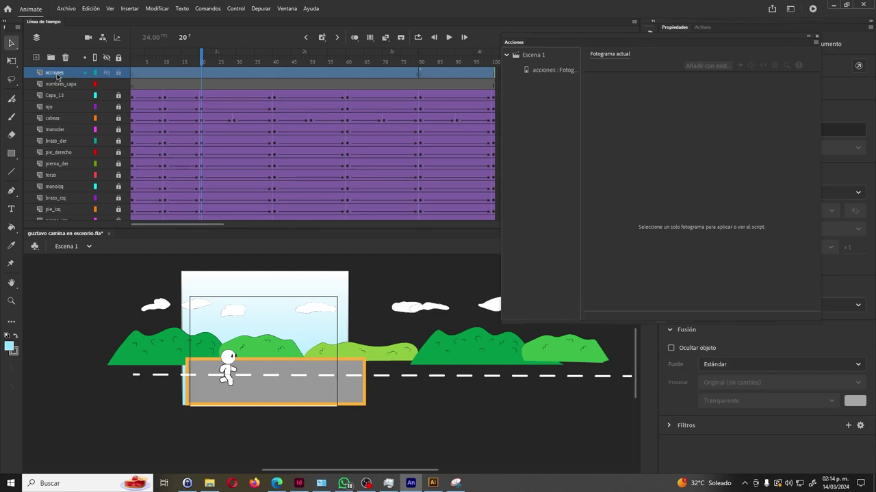
# Step: Insert a keyframe at frame 20 of nombres_capa and label that frame caminando
pyautogui.click(203, 84)
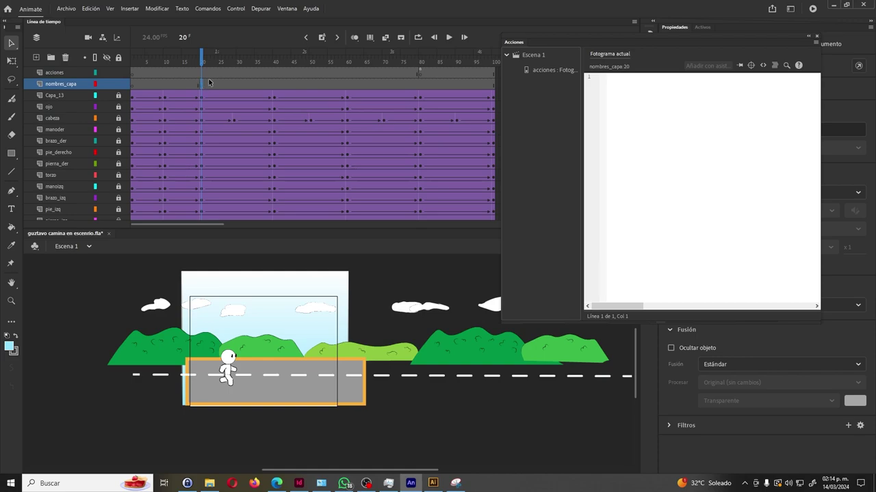
pyautogui.moveTo(739, 44); pyautogui.dragTo(258, 175)
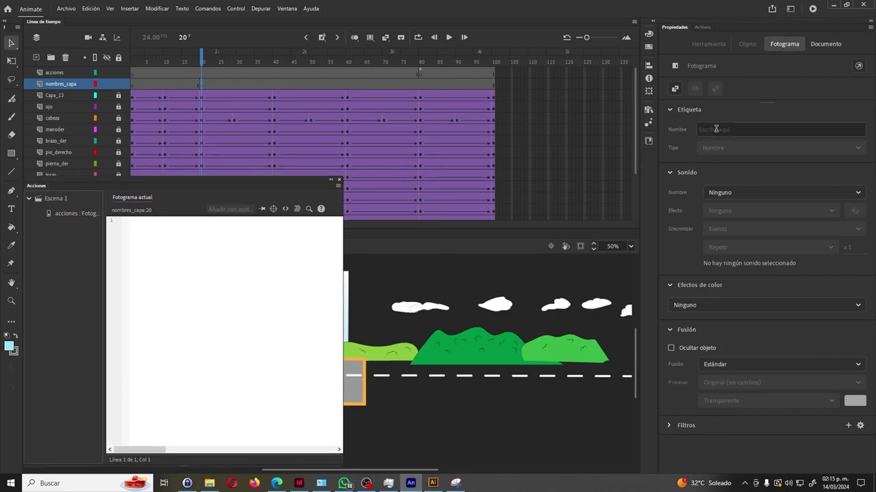
pyautogui.write('caminando')
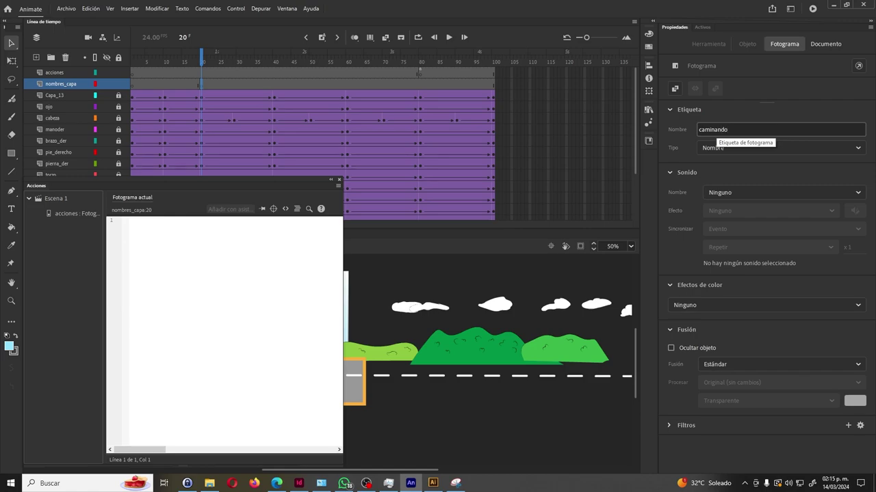
pyautogui.click(404, 152)
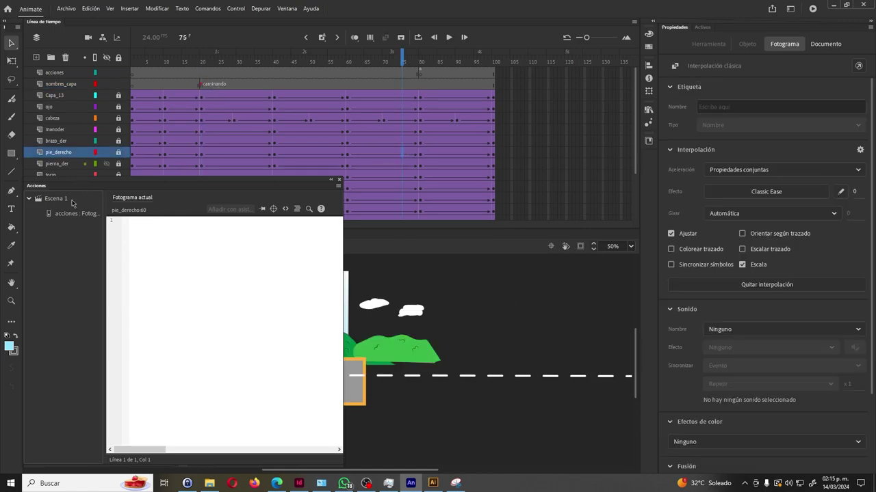
# Step: Review the acciones script, collapse the script editor, and test the movie to check the loop between frames 20 and 80
pyautogui.click(68, 214)
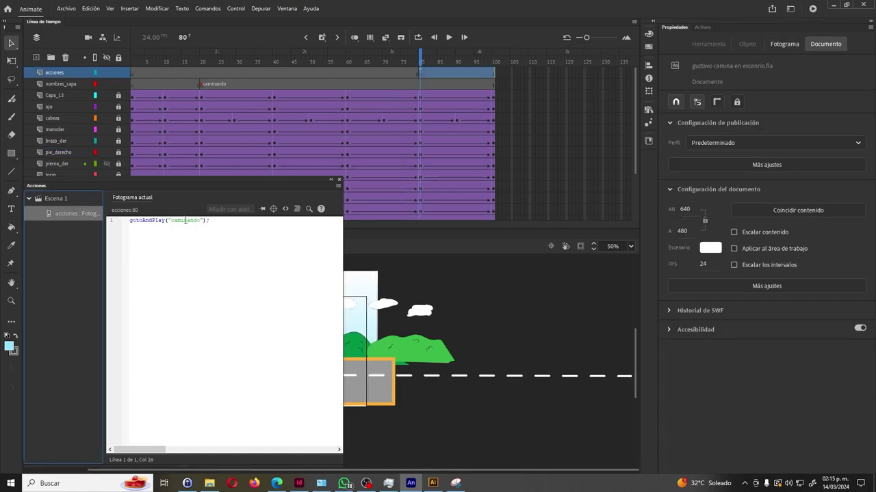
pyautogui.click(333, 180)
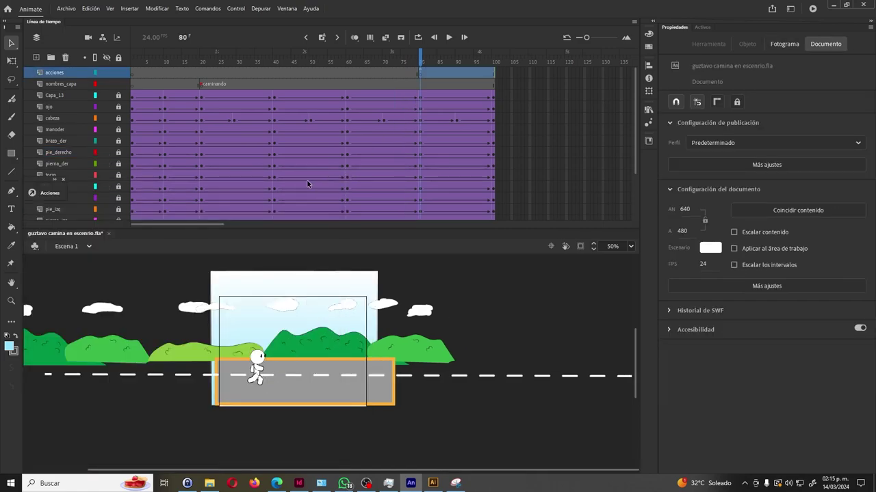
pyautogui.hotkey('ctrl', 'Return')
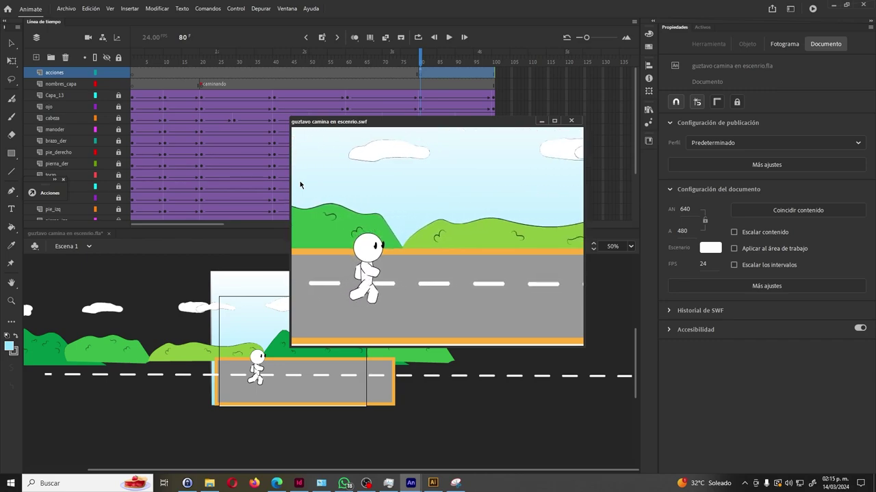
pyautogui.click(571, 121)
pyautogui.scroll(-3, 487, 198)
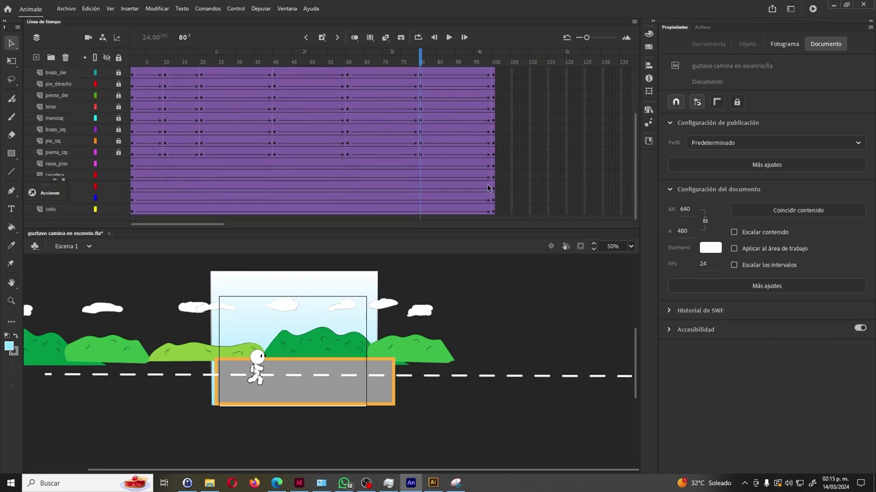
# Step: Check the end keyframes at frame 100 of the layers from rayas_piso to cielo and the caminando label frame
pyautogui.click(493, 155)
pyautogui.click(493, 163)
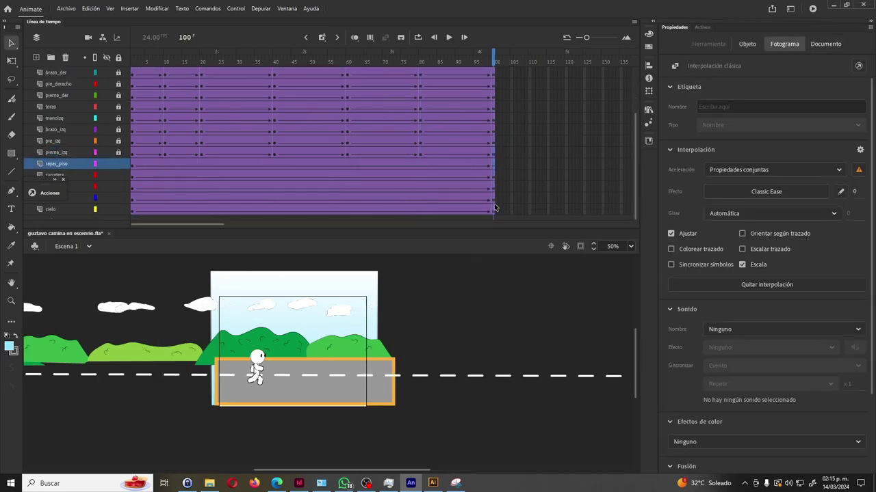
pyautogui.moveTo(494, 213); pyautogui.dragTo(193, 175)
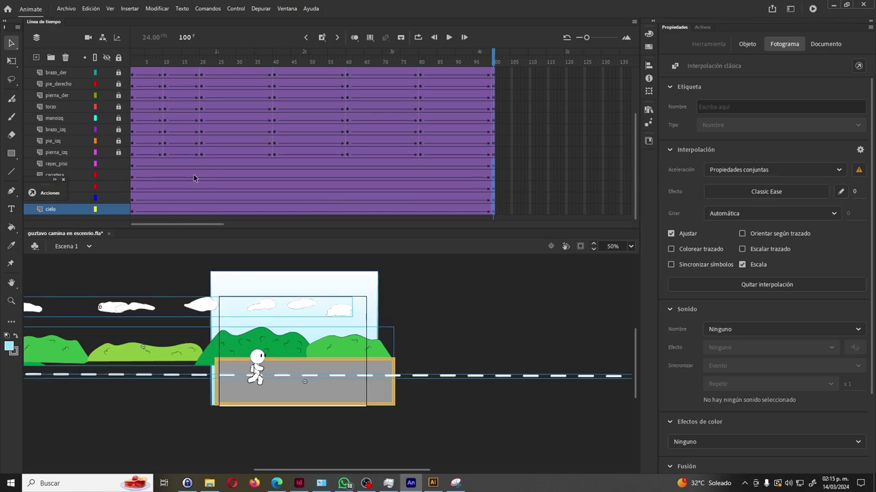
pyautogui.scroll(2, 193, 174)
pyautogui.scroll(1, 193, 175)
pyautogui.click(201, 86)
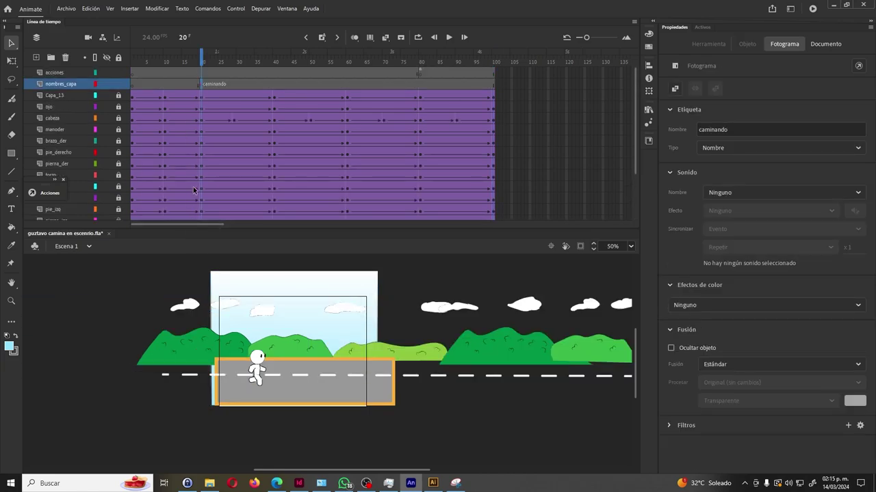
pyautogui.scroll(-3, 193, 186)
# Step: Copy the frame 1 keyframes of the scenery layers from rayas_piso down to cielo
pyautogui.click(134, 164)
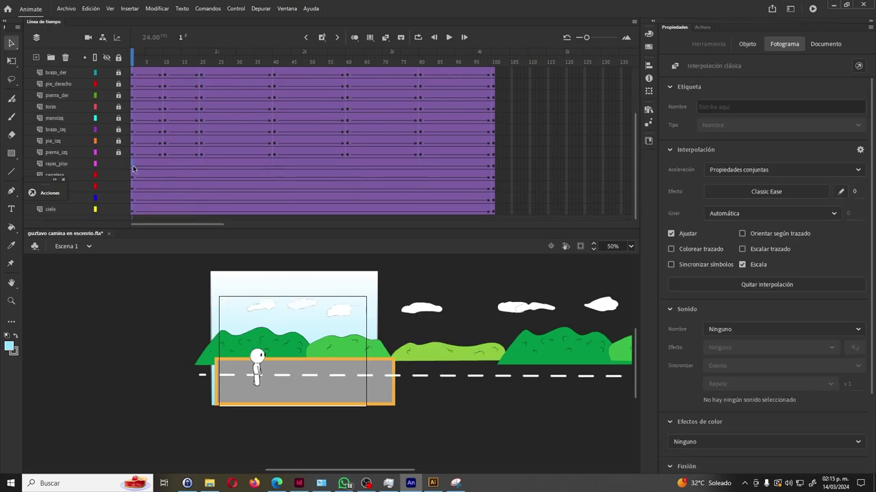
pyautogui.scroll(1, 151, 191)
pyautogui.scroll(-1, 151, 195)
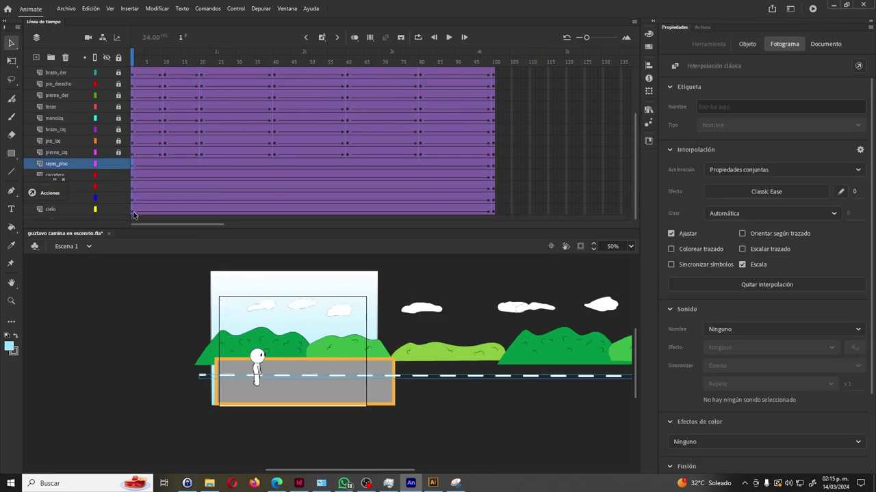
pyautogui.click(132, 210)
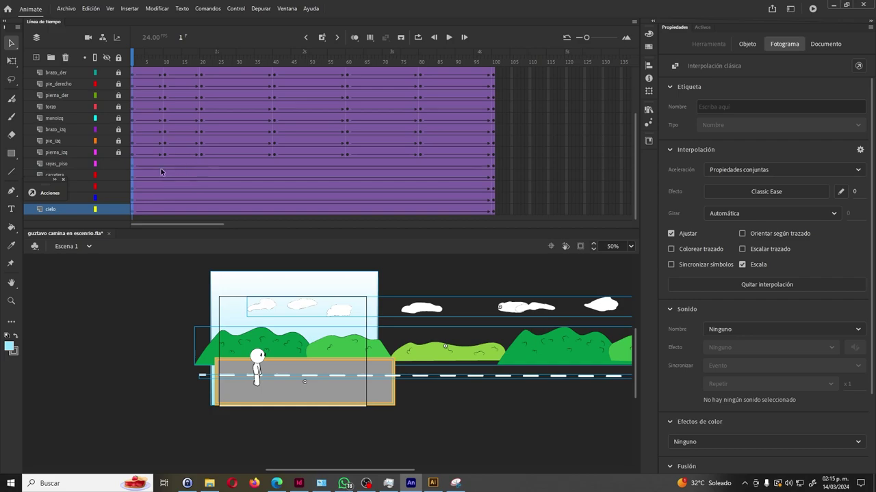
pyautogui.rightClick(131, 166)
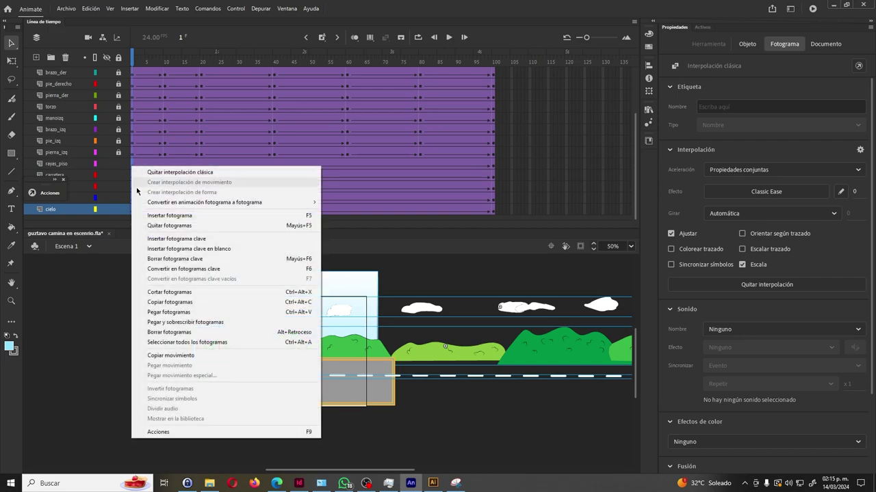
pyautogui.click(172, 302)
# Step: Paste the copied keyframes at frame 20 across the scenery layers from rayas_piso to cielo
pyautogui.click(202, 164)
pyautogui.rightClick(200, 210)
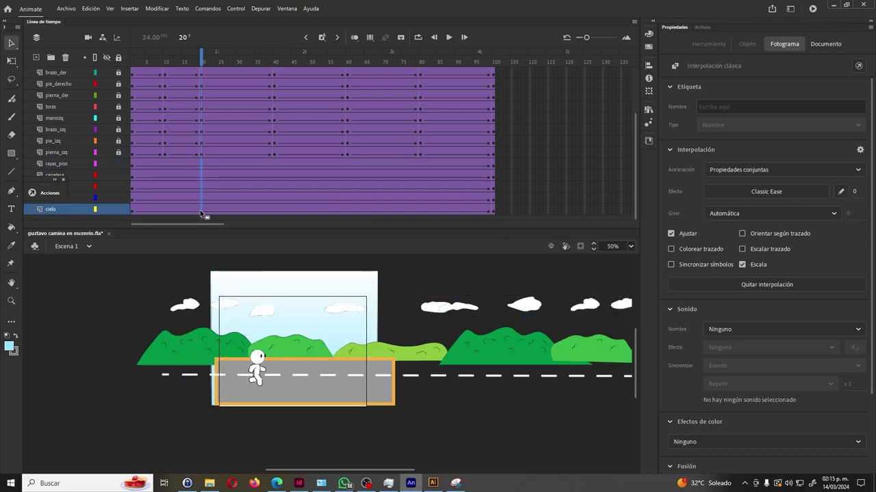
pyautogui.click(219, 347)
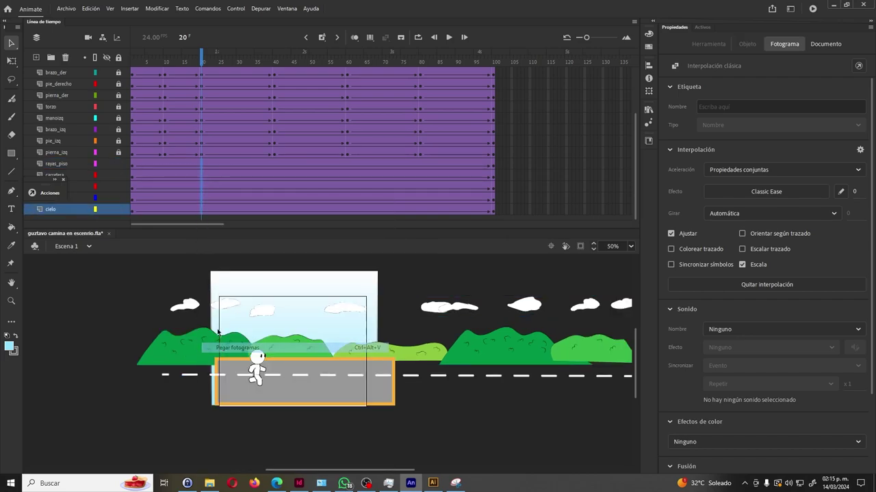
pyautogui.rightClick(201, 168)
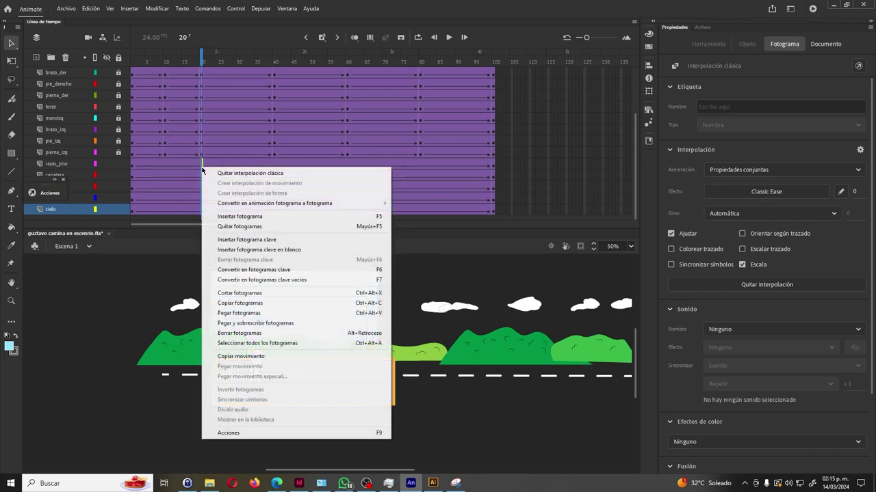
pyautogui.click(236, 313)
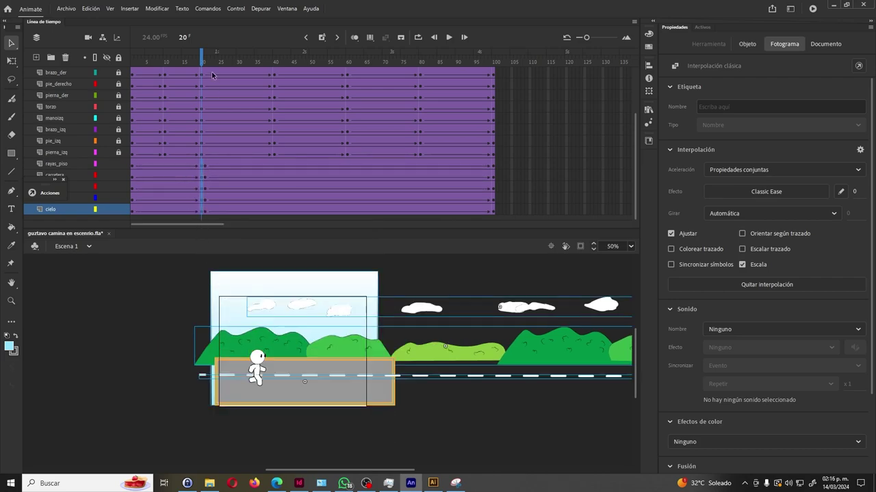
# Step: Clear the extra keyframes at frame 21 on the scenery layers from rayas_piso to cielo
pyautogui.moveTo(203, 60); pyautogui.dragTo(207, 126)
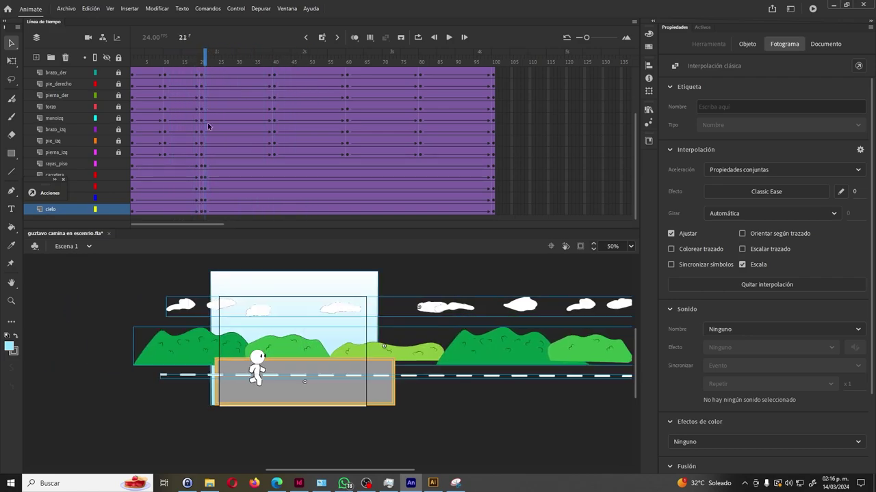
pyautogui.rightClick(204, 208)
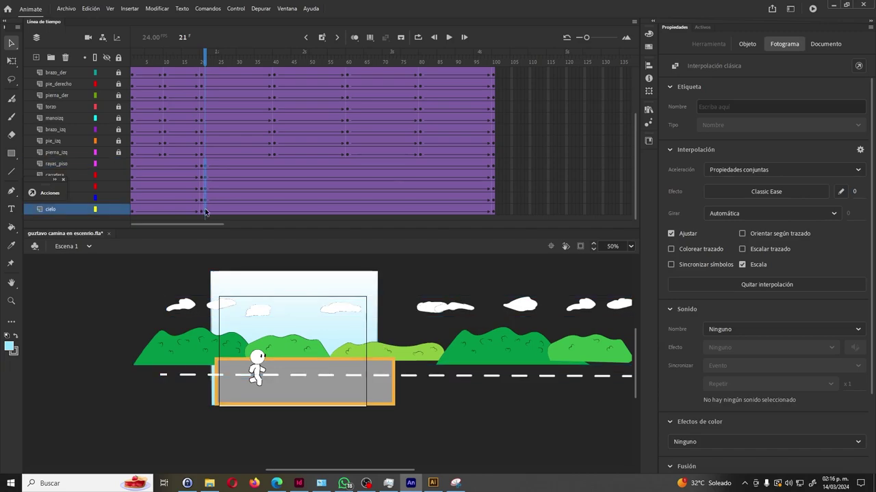
pyautogui.click(215, 294)
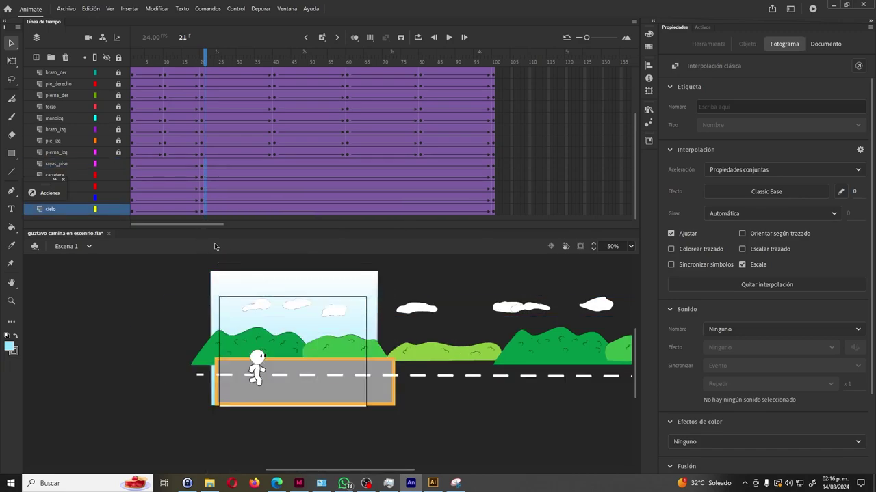
# Step: Play back the timeline and return to frame 1 to check how the scenery moves around frame 20
pyautogui.press('Return')
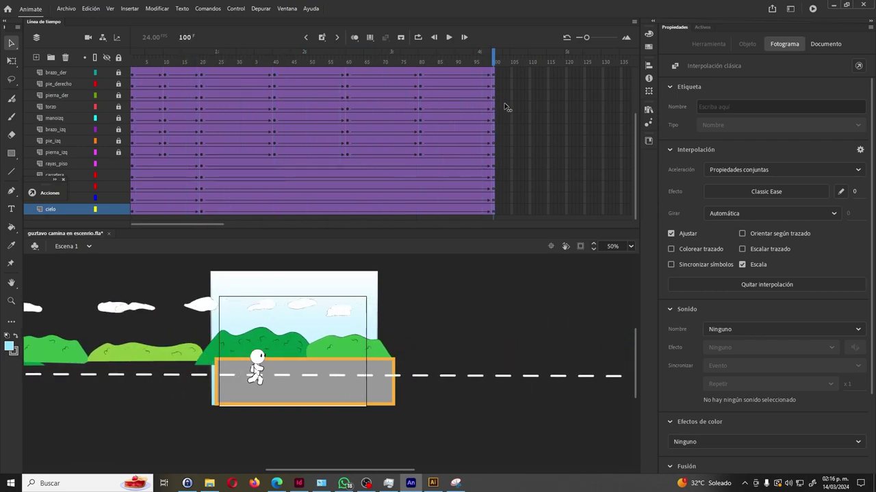
pyautogui.press('Return')
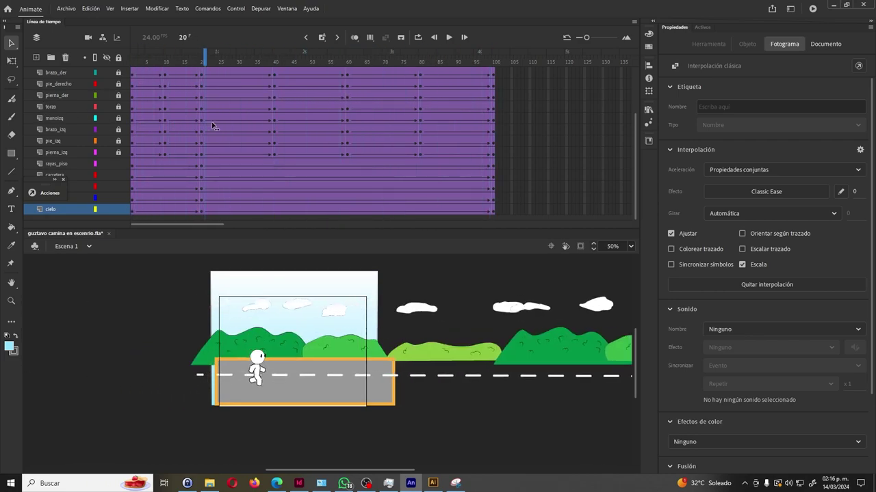
pyautogui.click(145, 132)
pyautogui.moveTo(145, 132); pyautogui.dragTo(134, 152)
pyautogui.click(213, 309)
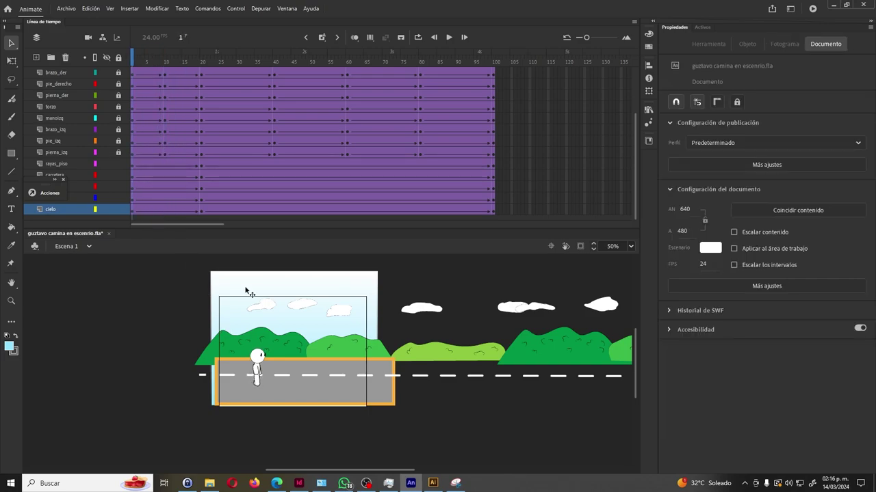
# Step: Nudge the artwork of all scenery layers from rayas_piso to cielo slightly left at frame 20
pyautogui.moveTo(201, 165); pyautogui.dragTo(201, 210)
pyautogui.press('Left')
pyautogui.press('Left')
pyautogui.press('Left')
pyautogui.press('Left')
pyautogui.press('Left')
pyautogui.press('Left')
pyautogui.press('Left')
pyautogui.press('Left')
pyautogui.press('Left')
pyautogui.press('Left')
pyautogui.press('Left')
pyautogui.press('Left')
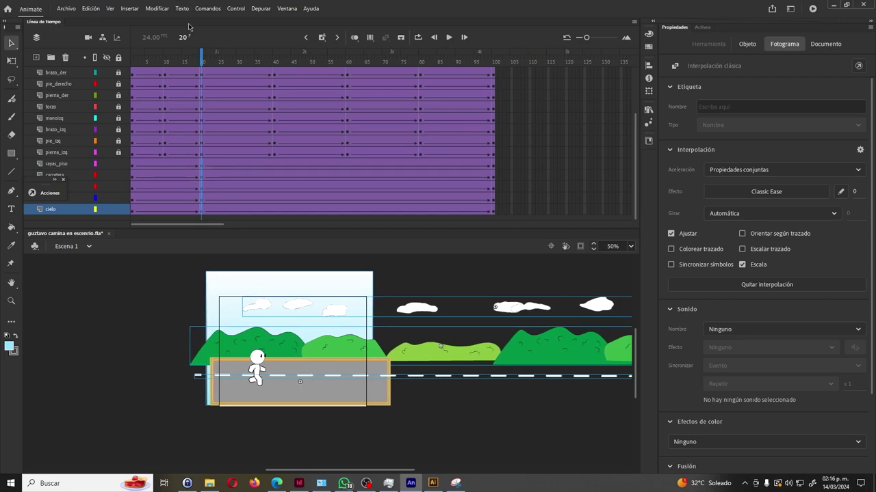
# Step: Preview the shifted scenery, then reselect its frame 20 keyframes and nudge the artwork a little further left
pyautogui.hotkey('shift', ',')
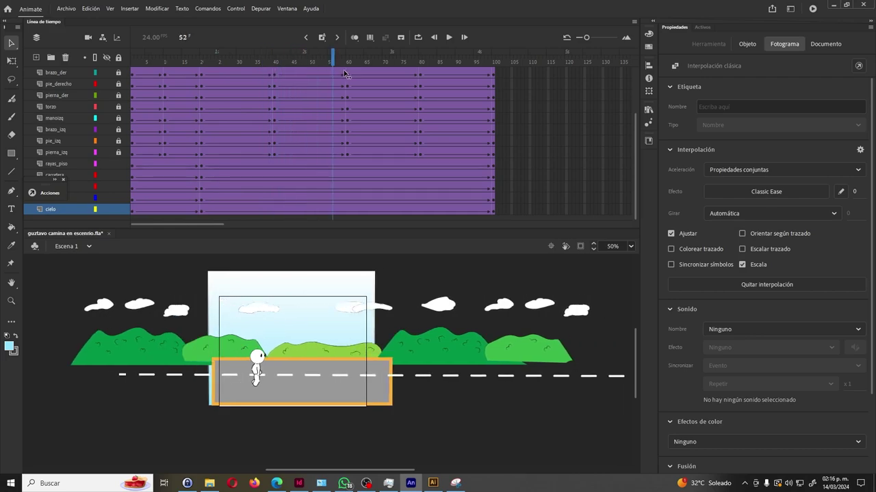
pyautogui.click(204, 89)
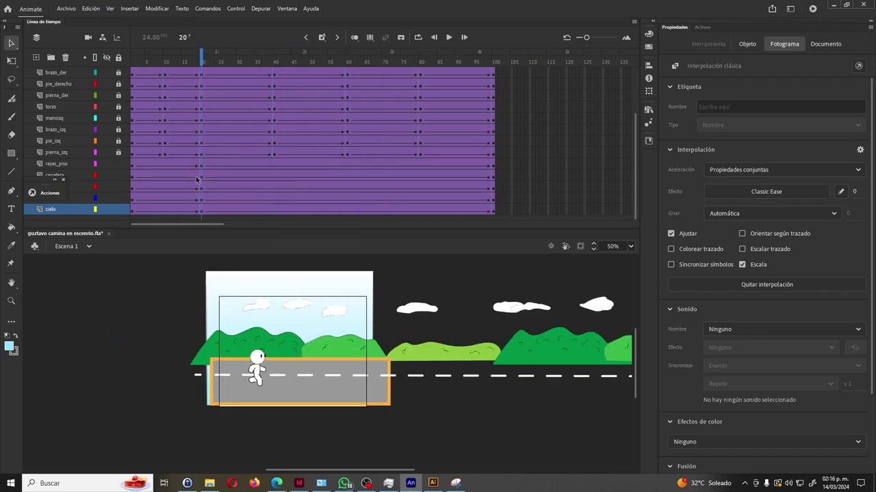
pyautogui.moveTo(203, 164); pyautogui.dragTo(202, 212)
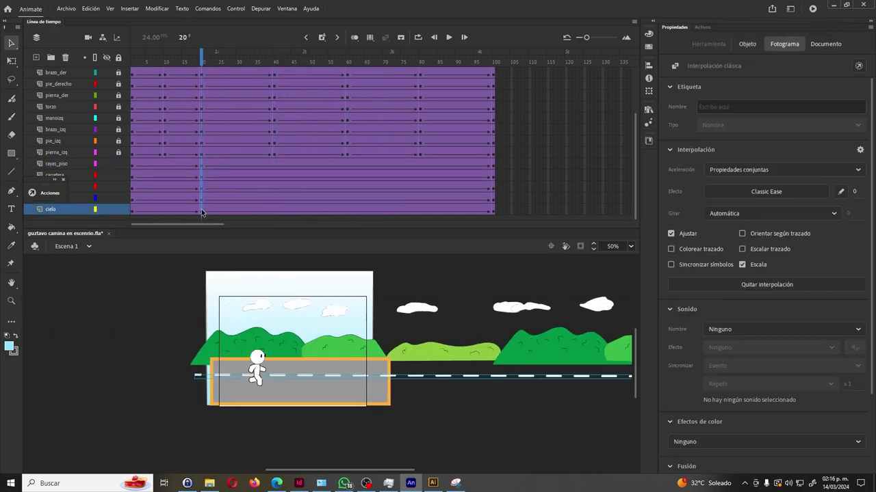
pyautogui.scroll(3, 257, 125)
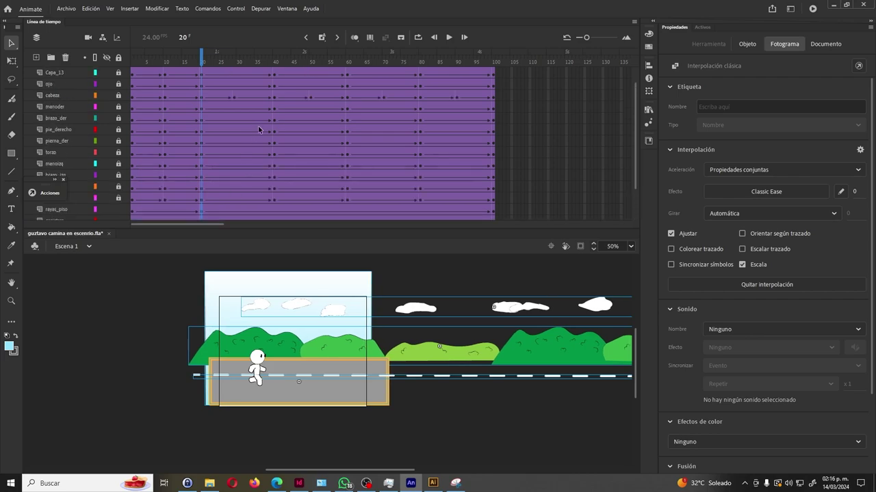
pyautogui.scroll(2, 258, 126)
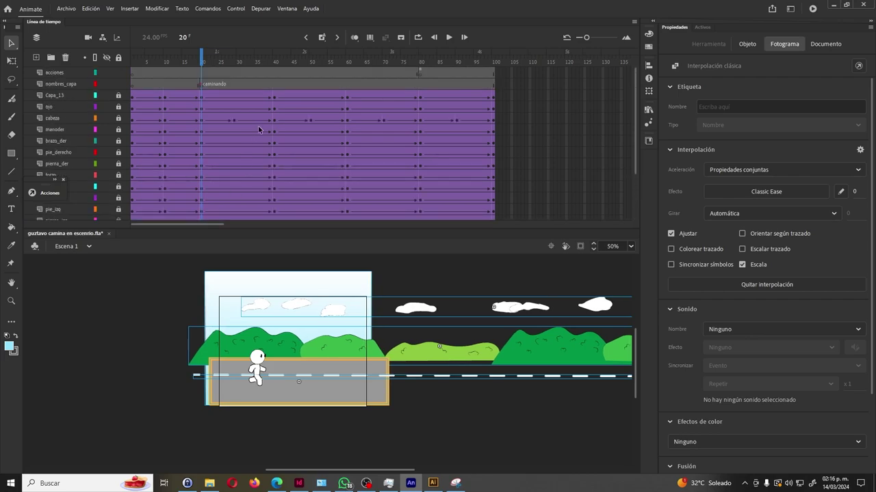
pyautogui.click(203, 65)
pyautogui.scroll(-4, 221, 131)
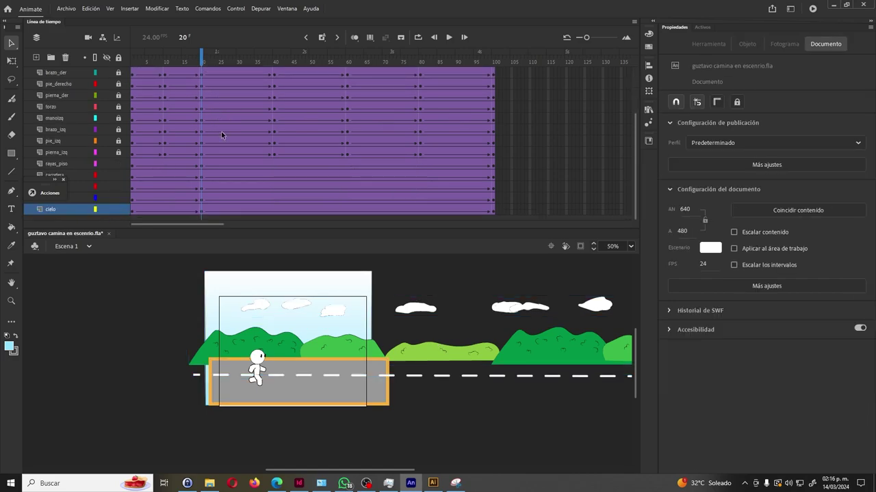
# Step: Select all scenery artwork at frame 20 and move it right, back to its original position
pyautogui.hotkey('ctrl', 'a')
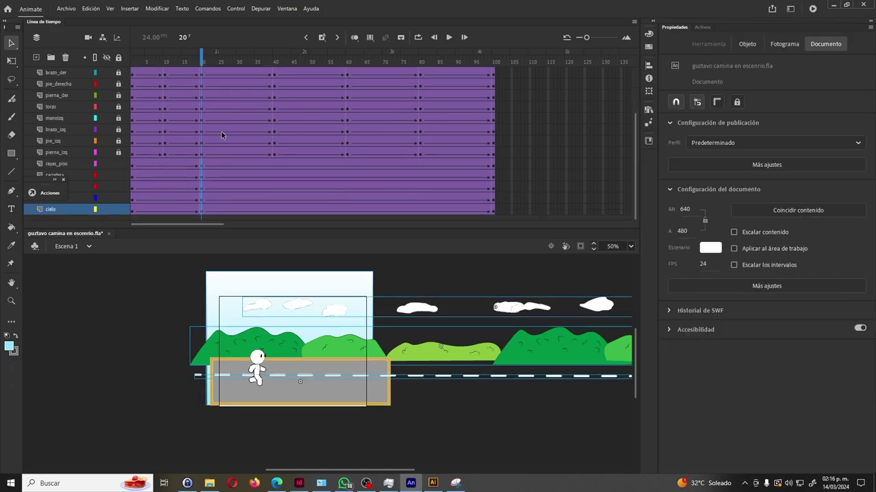
pyautogui.hotkey('ctrl', 'a')
pyautogui.hotkey('shift', 'Right')
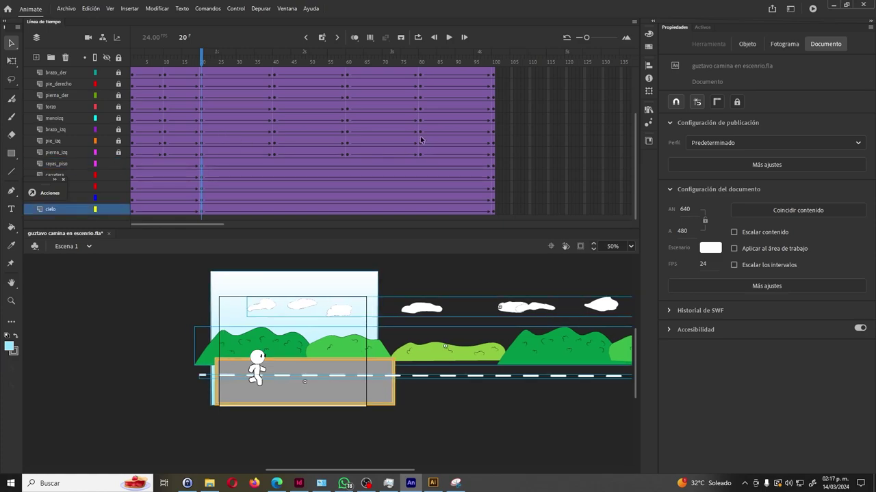
# Step: Move the end keyframes of layers rayas_piso to cielo from frame 100 to frame 80 and test the movie
pyautogui.scroll(4, 417, 133)
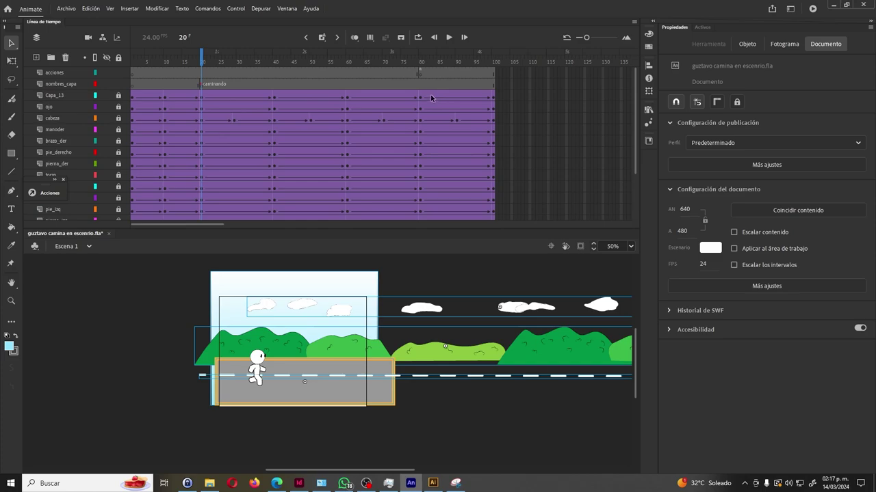
pyautogui.scroll(-4, 422, 90)
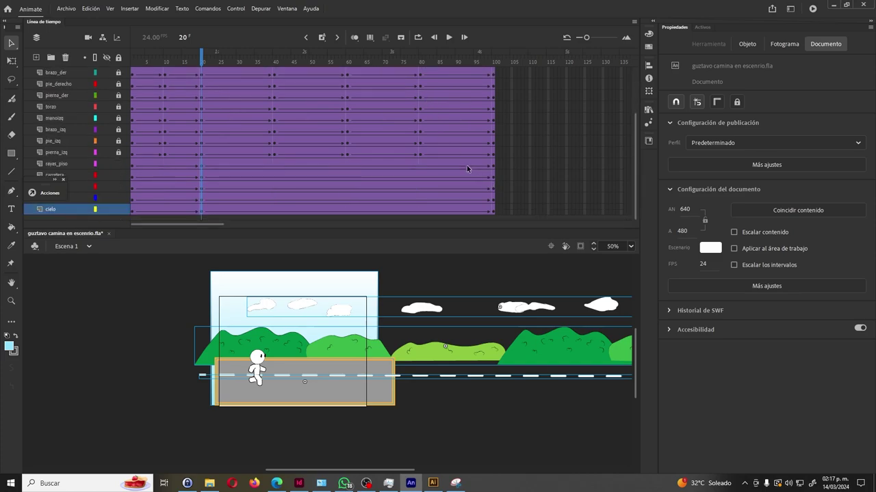
pyautogui.moveTo(493, 164); pyautogui.dragTo(494, 212)
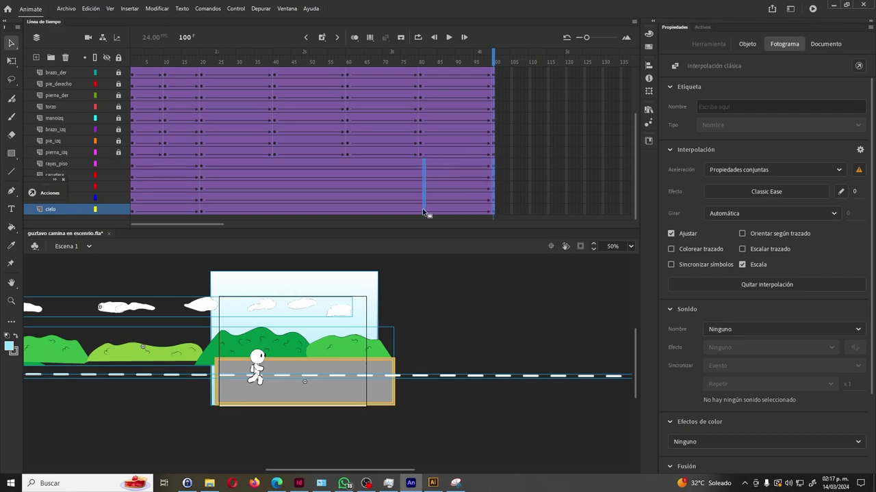
pyautogui.moveTo(421, 213); pyautogui.dragTo(421, 213)
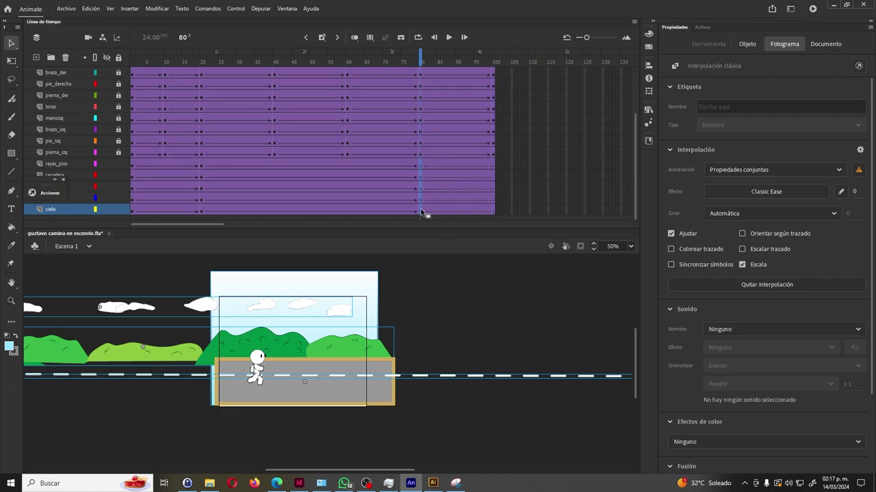
pyautogui.hotkey('ctrl', 'Return')
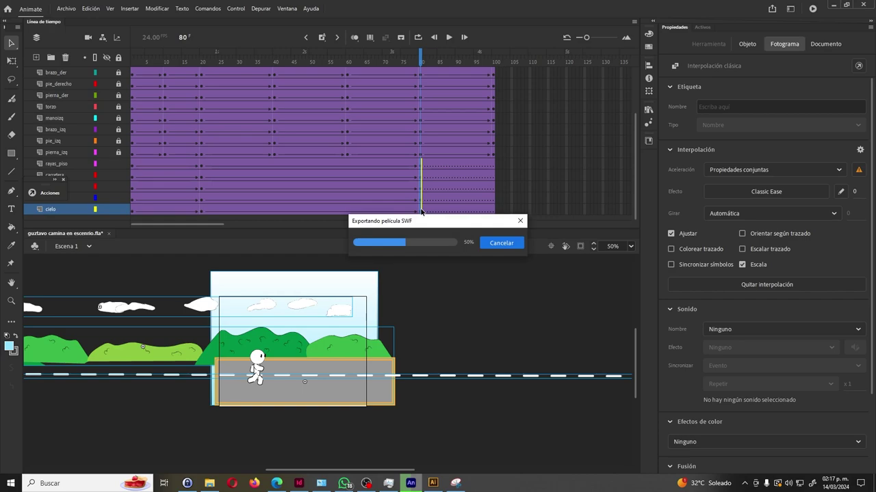